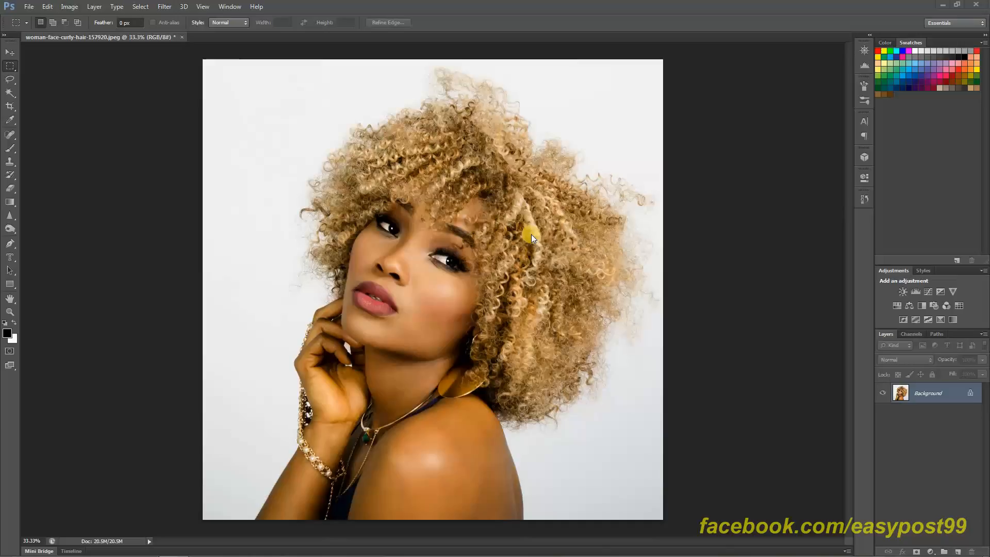
- Compare the Red, Green and Blue channels one at a time and leave only the Blue channel selected
{"action": "left_click", "coordinate": [911, 335]}
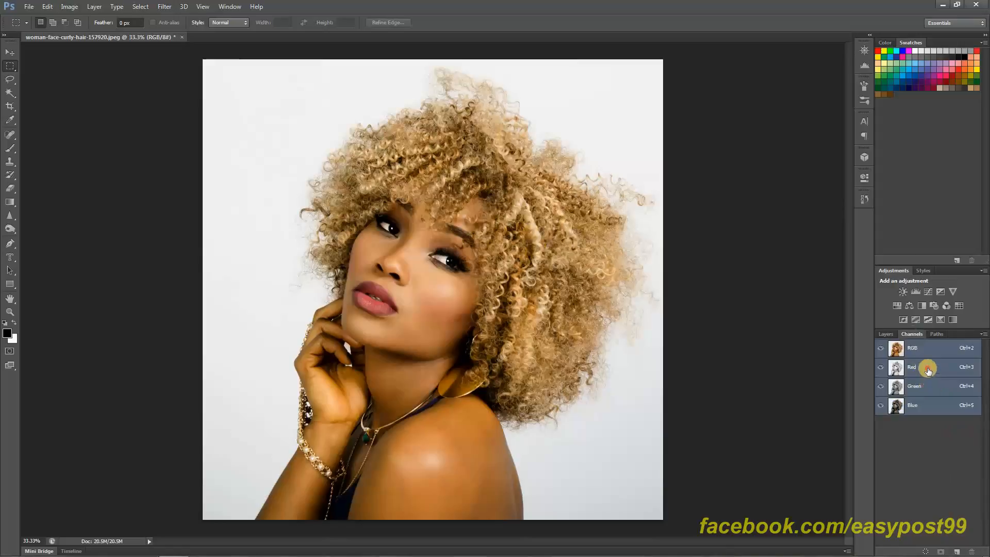
{"action": "left_click", "coordinate": [928, 370]}
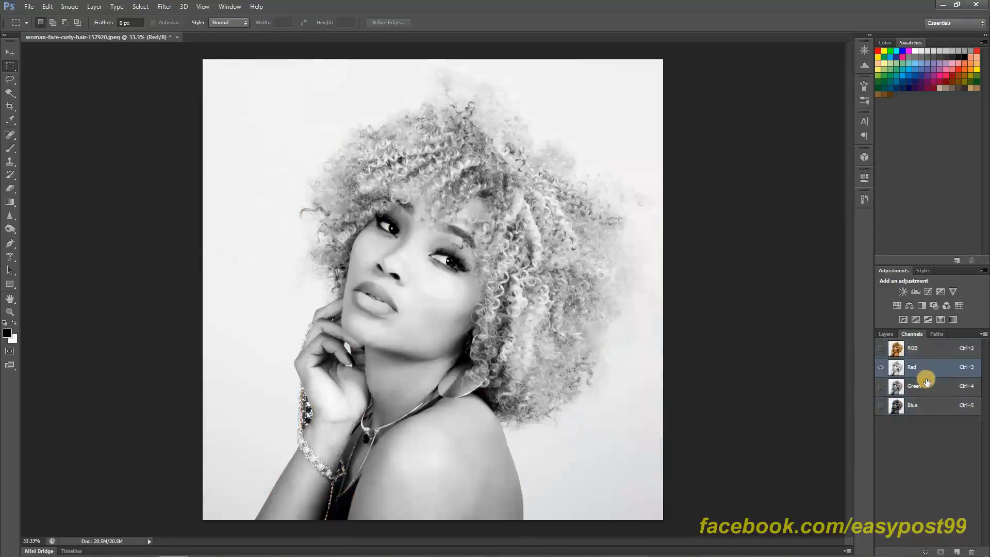
{"action": "left_click", "coordinate": [925, 387]}
{"action": "left_click", "coordinate": [923, 406]}
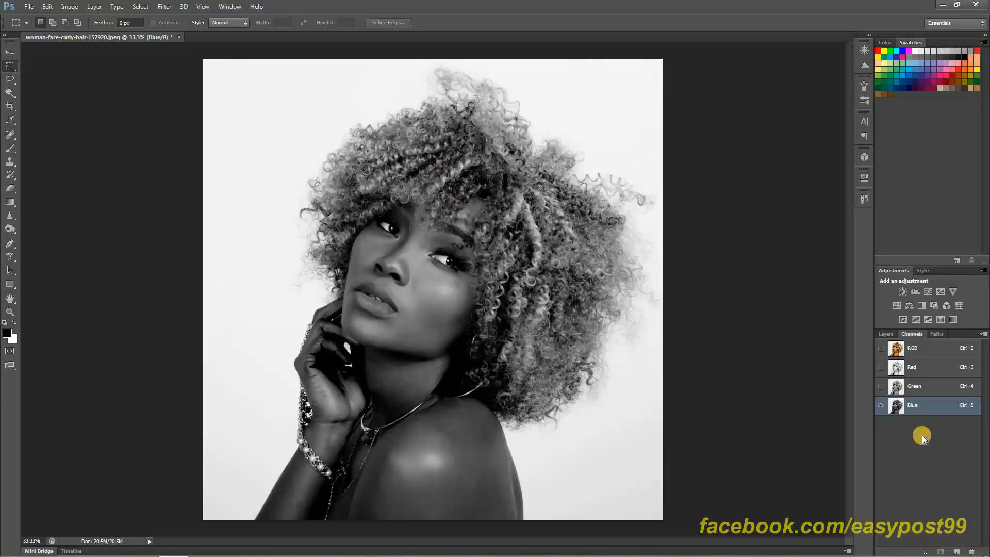
{"action": "left_click", "coordinate": [927, 387]}
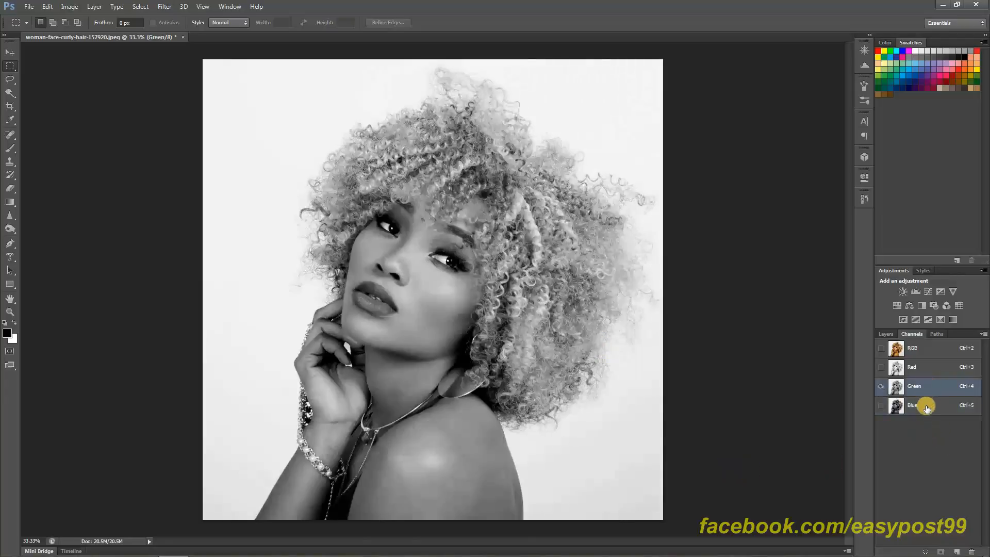
{"action": "left_click", "coordinate": [926, 407]}
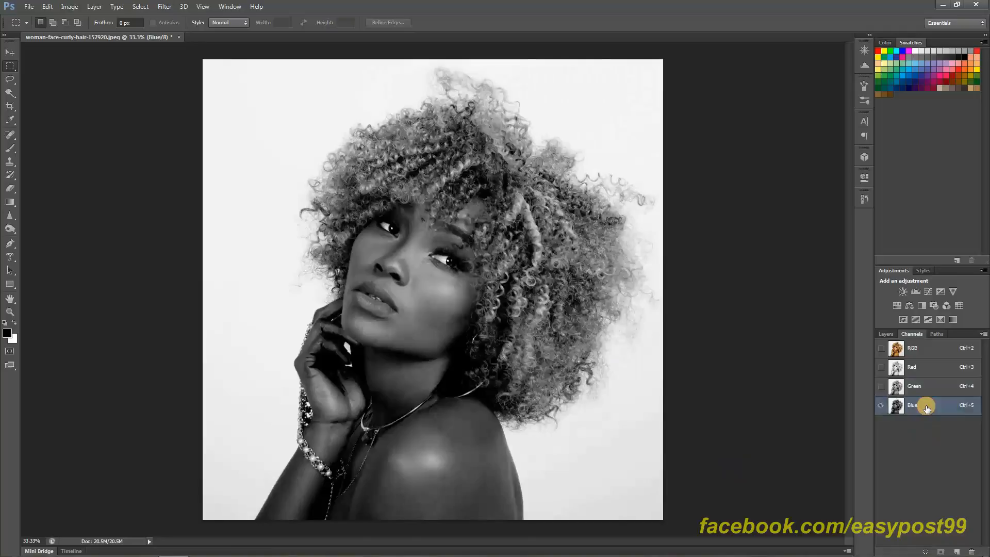
- Duplicate the Blue channel as Alpha and make the duplicate the only channel shown
{"action": "right_click", "coordinate": [927, 408]}
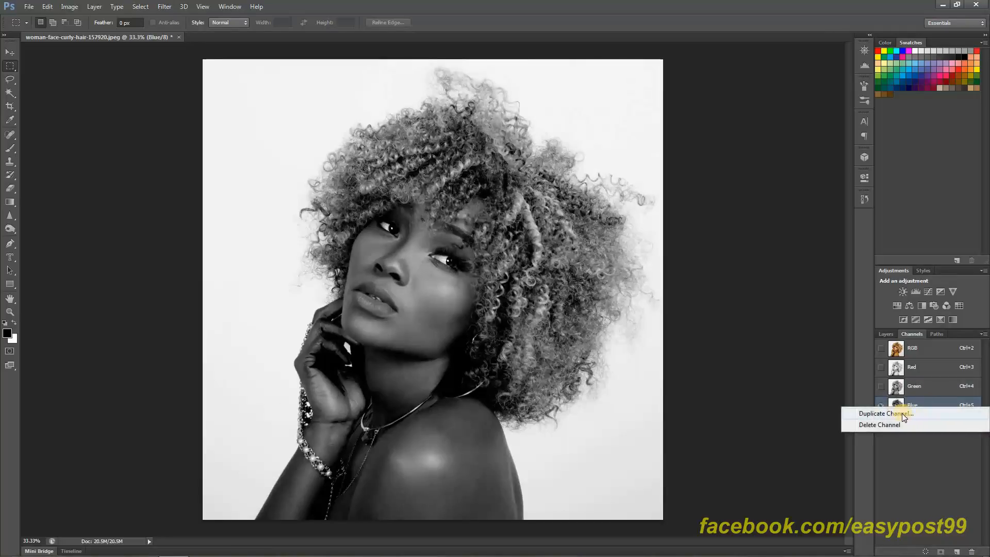
{"action": "left_click", "coordinate": [901, 413]}
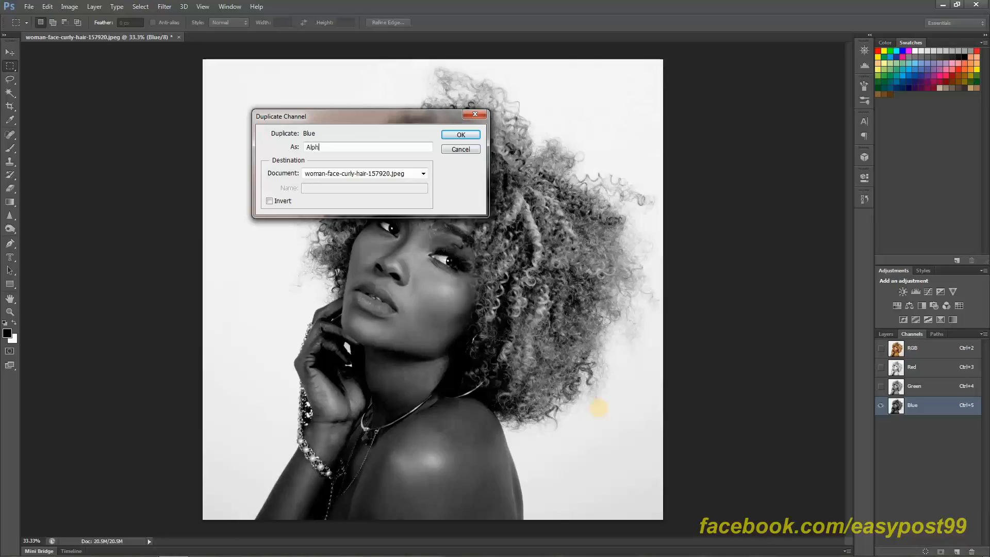
{"action": "left_click", "coordinate": [462, 134]}
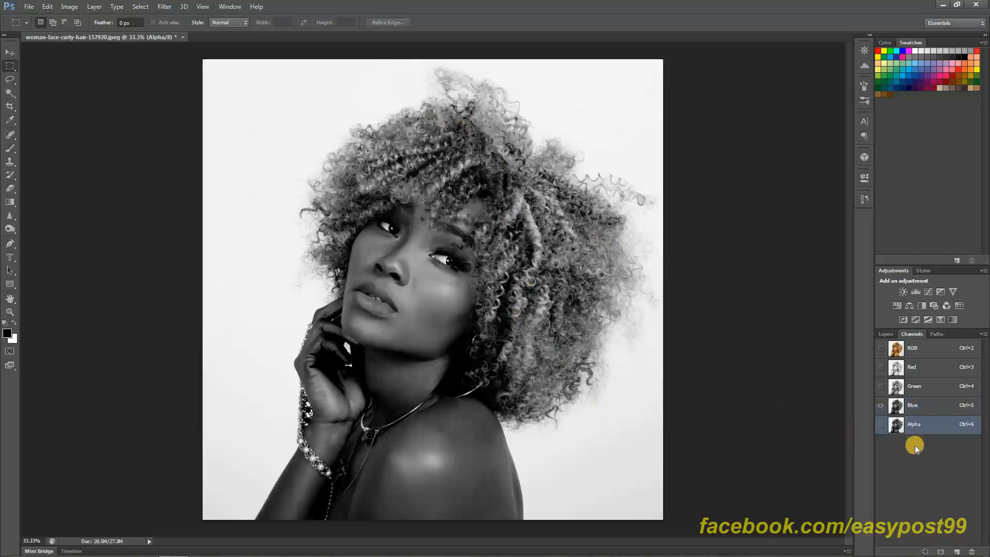
{"action": "left_click", "coordinate": [880, 426]}
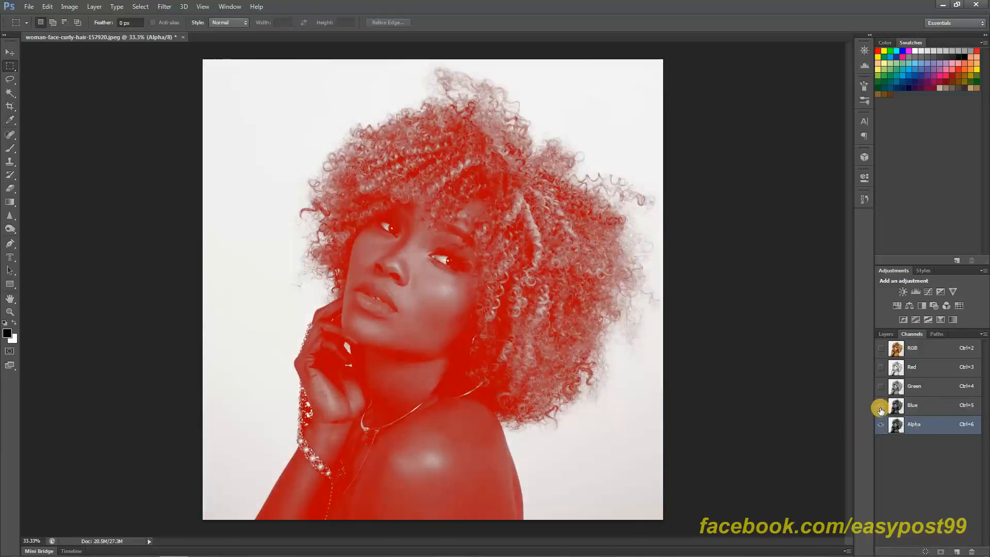
{"action": "left_click", "coordinate": [880, 407]}
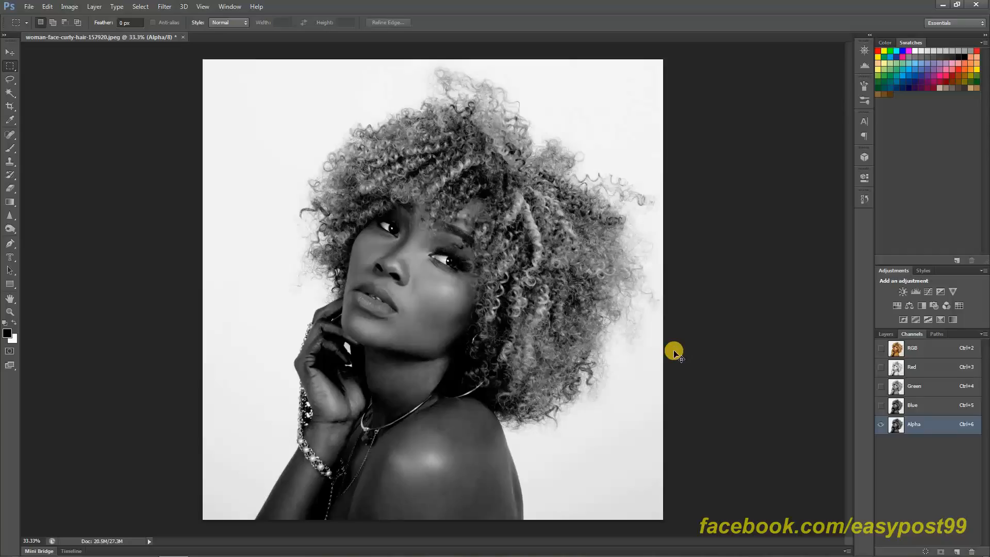
- Increase the Alpha channel's contrast with Levels, setting the black input to about 38 and the white input to 245
{"action": "key", "text": "ctrl+l"}
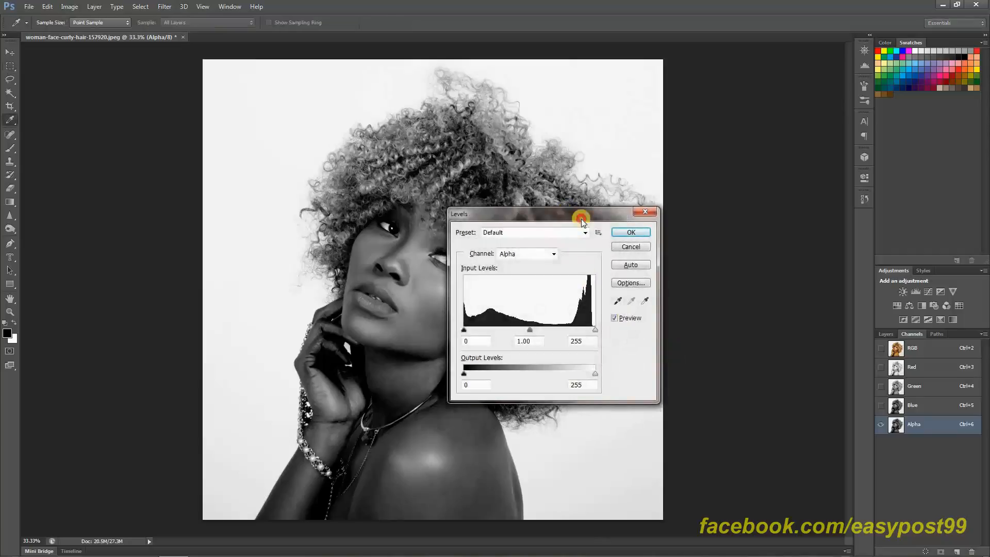
{"action": "left_click_drag", "start_coordinate": [581, 221], "coordinate": [709, 209]}
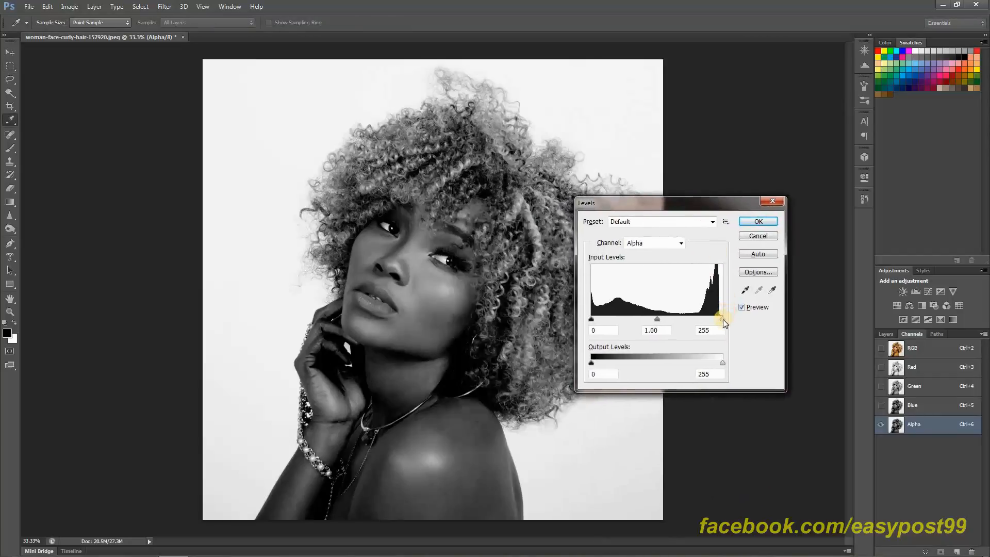
{"action": "left_click_drag", "start_coordinate": [722, 319], "coordinate": [722, 320]}
{"action": "left_click_drag", "start_coordinate": [719, 320], "coordinate": [716, 319]}
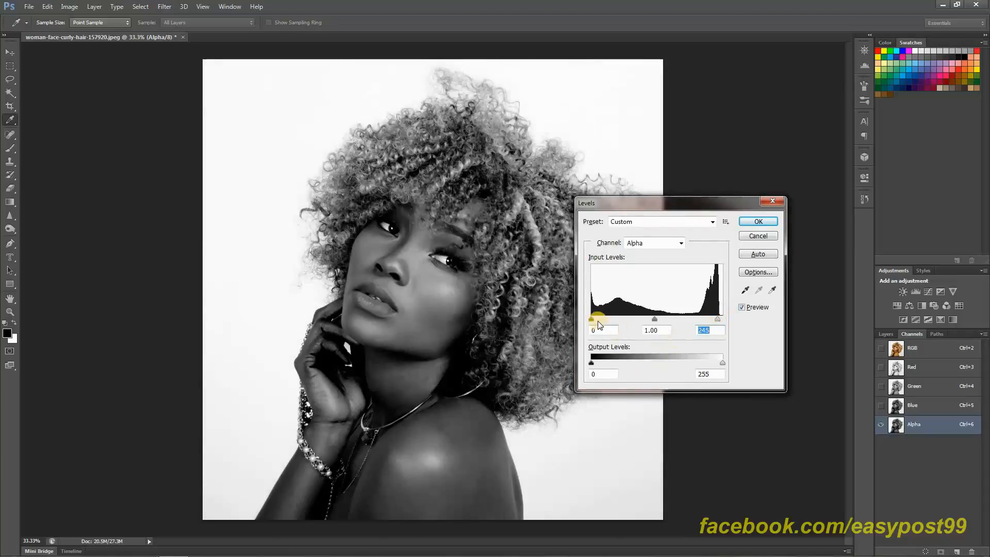
{"action": "left_click_drag", "start_coordinate": [592, 320], "coordinate": [610, 315]}
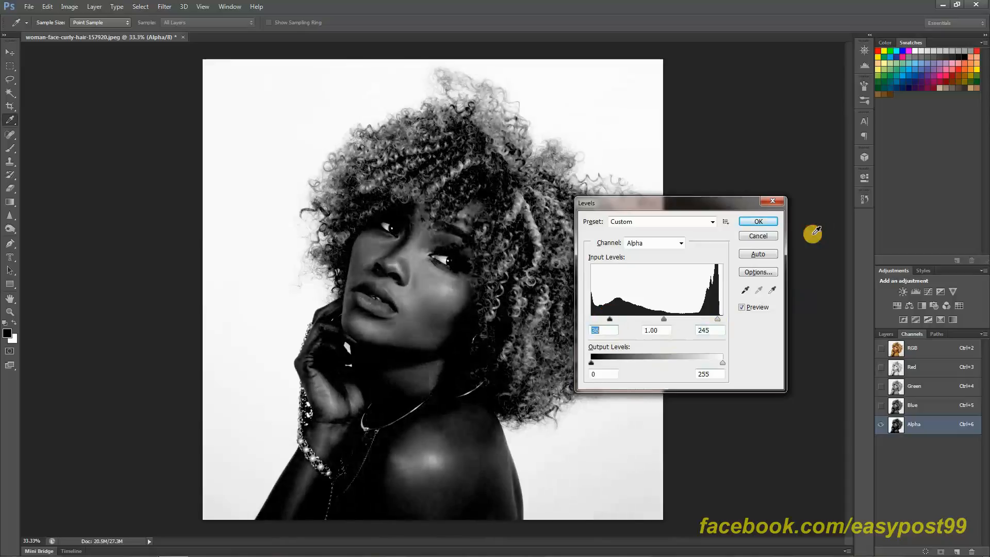
{"action": "left_click", "coordinate": [759, 222]}
{"action": "key", "text": "m"}
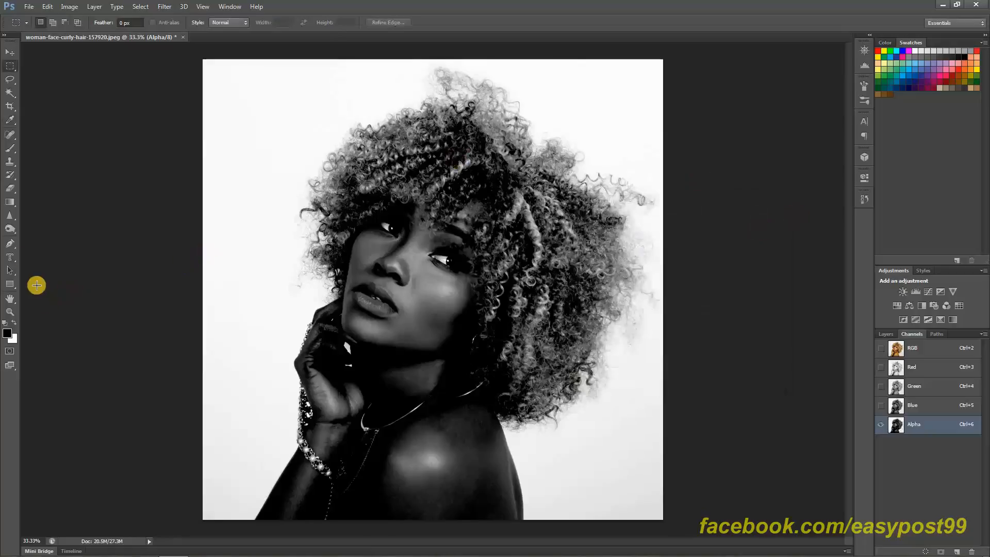
- Burn the woman's face, body and hair toward black in the Alpha channel, using the Shadows range at 10% exposure
{"action": "left_click_drag", "start_coordinate": [11, 228], "coordinate": [66, 240]}
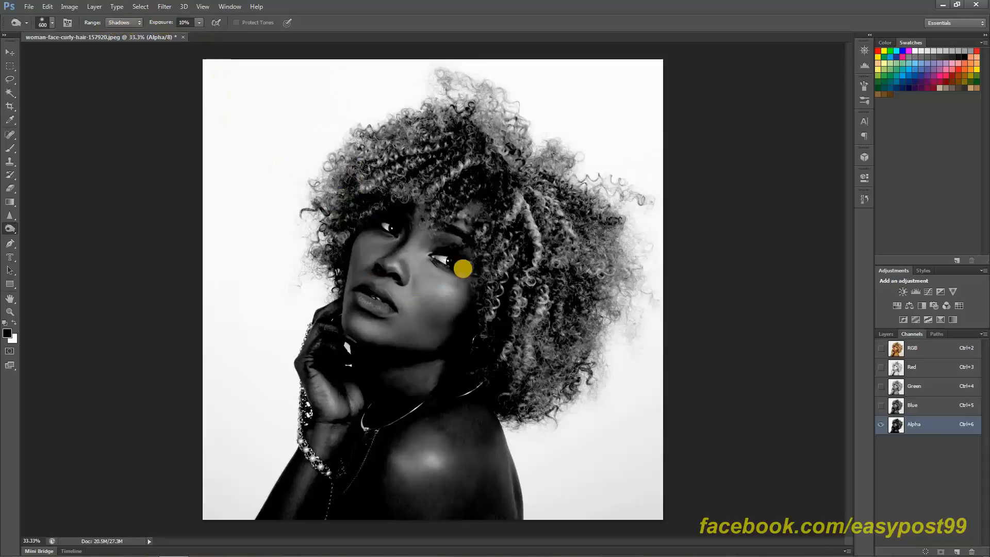
{"action": "mouse_move", "coordinate": [430, 286]}
{"action": "left_mouse_down"}
{"action": "mouse_move", "coordinate": [418, 343]}
{"action": "mouse_move", "coordinate": [457, 243]}
{"action": "mouse_move", "coordinate": [399, 471]}
{"action": "mouse_move", "coordinate": [444, 415]}
{"action": "mouse_move", "coordinate": [423, 481]}
{"action": "mouse_move", "coordinate": [467, 404]}
{"action": "mouse_move", "coordinate": [445, 516]}
{"action": "mouse_move", "coordinate": [483, 516]}
{"action": "mouse_move", "coordinate": [515, 453]}
{"action": "mouse_move", "coordinate": [517, 502]}
{"action": "mouse_move", "coordinate": [455, 434]}
{"action": "mouse_move", "coordinate": [424, 480]}
{"action": "mouse_move", "coordinate": [364, 517]}
{"action": "mouse_move", "coordinate": [373, 418]}
{"action": "mouse_move", "coordinate": [337, 452]}
{"action": "mouse_move", "coordinate": [310, 504]}
{"action": "mouse_move", "coordinate": [369, 385]}
{"action": "mouse_move", "coordinate": [346, 385]}
{"action": "mouse_move", "coordinate": [297, 453]}
{"action": "mouse_move", "coordinate": [333, 393]}
{"action": "mouse_move", "coordinate": [348, 407]}
{"action": "left_mouse_up"}
{"action": "mouse_move", "coordinate": [531, 363]}
{"action": "left_mouse_down"}
{"action": "mouse_move", "coordinate": [538, 334]}
{"action": "mouse_move", "coordinate": [516, 435]}
{"action": "mouse_move", "coordinate": [583, 345]}
{"action": "mouse_move", "coordinate": [608, 334]}
{"action": "mouse_move", "coordinate": [592, 363]}
{"action": "mouse_move", "coordinate": [620, 253]}
{"action": "mouse_move", "coordinate": [612, 296]}
{"action": "mouse_move", "coordinate": [633, 297]}
{"action": "mouse_move", "coordinate": [632, 323]}
{"action": "mouse_move", "coordinate": [626, 247]}
{"action": "mouse_move", "coordinate": [616, 255]}
{"action": "mouse_move", "coordinate": [628, 163]}
{"action": "mouse_move", "coordinate": [590, 189]}
{"action": "mouse_move", "coordinate": [577, 233]}
{"action": "mouse_move", "coordinate": [605, 261]}
{"action": "left_mouse_up"}
{"action": "mouse_move", "coordinate": [551, 154]}
{"action": "left_mouse_down"}
{"action": "mouse_move", "coordinate": [521, 148]}
{"action": "mouse_move", "coordinate": [487, 201]}
{"action": "mouse_move", "coordinate": [472, 80]}
{"action": "mouse_move", "coordinate": [351, 212]}
{"action": "mouse_move", "coordinate": [370, 162]}
{"action": "mouse_move", "coordinate": [412, 108]}
{"action": "mouse_move", "coordinate": [450, 169]}
{"action": "mouse_move", "coordinate": [449, 247]}
{"action": "mouse_move", "coordinate": [499, 38]}
{"action": "mouse_move", "coordinate": [476, 107]}
{"action": "mouse_move", "coordinate": [509, 120]}
{"action": "mouse_move", "coordinate": [482, 51]}
{"action": "mouse_move", "coordinate": [466, 40]}
{"action": "mouse_move", "coordinate": [498, 69]}
{"action": "mouse_move", "coordinate": [495, 91]}
{"action": "mouse_move", "coordinate": [564, 208]}
{"action": "mouse_move", "coordinate": [585, 185]}
{"action": "mouse_move", "coordinate": [586, 236]}
{"action": "mouse_move", "coordinate": [638, 161]}
{"action": "mouse_move", "coordinate": [610, 253]}
{"action": "mouse_move", "coordinate": [570, 303]}
{"action": "mouse_move", "coordinate": [520, 277]}
{"action": "mouse_move", "coordinate": [527, 282]}
{"action": "mouse_move", "coordinate": [477, 361]}
{"action": "mouse_move", "coordinate": [439, 453]}
{"action": "mouse_move", "coordinate": [450, 447]}
{"action": "mouse_move", "coordinate": [424, 481]}
{"action": "mouse_move", "coordinate": [412, 490]}
{"action": "mouse_move", "coordinate": [446, 428]}
{"action": "mouse_move", "coordinate": [352, 488]}
{"action": "mouse_move", "coordinate": [354, 393]}
{"action": "mouse_move", "coordinate": [333, 416]}
{"action": "mouse_move", "coordinate": [351, 360]}
{"action": "mouse_move", "coordinate": [343, 357]}
{"action": "mouse_move", "coordinate": [361, 354]}
{"action": "mouse_move", "coordinate": [434, 268]}
{"action": "mouse_move", "coordinate": [430, 297]}
{"action": "mouse_move", "coordinate": [418, 271]}
{"action": "mouse_move", "coordinate": [405, 283]}
{"action": "mouse_move", "coordinate": [436, 260]}
{"action": "mouse_move", "coordinate": [470, 281]}
{"action": "mouse_move", "coordinate": [490, 265]}
{"action": "mouse_move", "coordinate": [385, 313]}
{"action": "mouse_move", "coordinate": [394, 221]}
{"action": "mouse_move", "coordinate": [369, 308]}
{"action": "mouse_move", "coordinate": [363, 291]}
{"action": "mouse_move", "coordinate": [361, 310]}
{"action": "mouse_move", "coordinate": [402, 239]}
{"action": "mouse_move", "coordinate": [376, 345]}
{"action": "mouse_move", "coordinate": [457, 251]}
{"action": "mouse_move", "coordinate": [430, 405]}
{"action": "mouse_move", "coordinate": [381, 444]}
{"action": "mouse_move", "coordinate": [403, 393]}
{"action": "mouse_move", "coordinate": [410, 400]}
{"action": "mouse_move", "coordinate": [437, 380]}
{"action": "mouse_move", "coordinate": [382, 319]}
{"action": "mouse_move", "coordinate": [364, 349]}
{"action": "mouse_move", "coordinate": [406, 219]}
{"action": "mouse_move", "coordinate": [407, 252]}
{"action": "mouse_move", "coordinate": [474, 238]}
{"action": "mouse_move", "coordinate": [438, 240]}
{"action": "mouse_move", "coordinate": [444, 293]}
{"action": "left_mouse_up"}
- Dodge the background around the outer hair edges toward white, using the Highlights range at 10% exposure
{"action": "left_click_drag", "start_coordinate": [10, 226], "coordinate": [62, 227]}
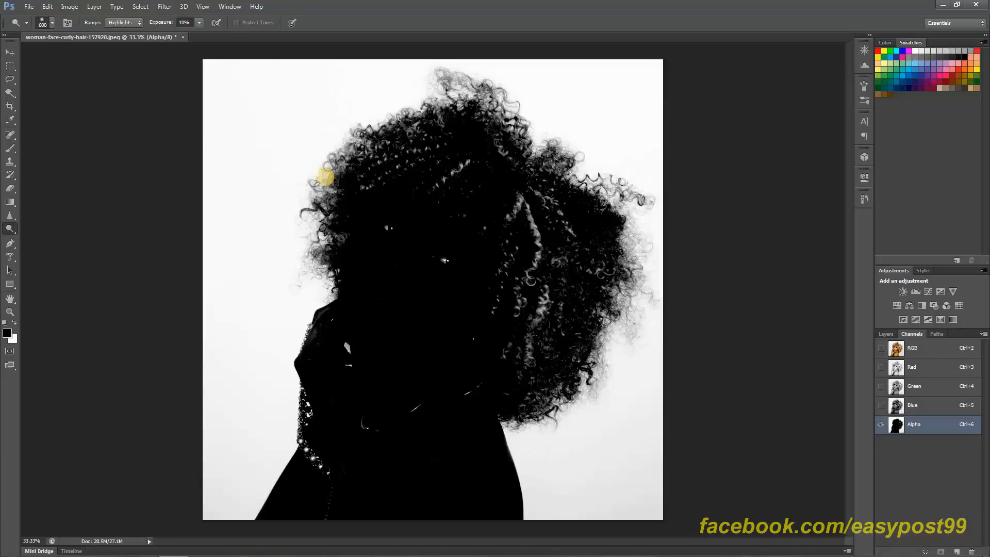
{"action": "mouse_move", "coordinate": [326, 178]}
{"action": "left_mouse_down"}
{"action": "mouse_move", "coordinate": [305, 266]}
{"action": "mouse_move", "coordinate": [320, 205]}
{"action": "mouse_move", "coordinate": [329, 217]}
{"action": "mouse_move", "coordinate": [360, 121]}
{"action": "mouse_move", "coordinate": [412, 139]}
{"action": "mouse_move", "coordinate": [479, 82]}
{"action": "mouse_move", "coordinate": [548, 50]}
{"action": "mouse_move", "coordinate": [567, 153]}
{"action": "mouse_move", "coordinate": [646, 199]}
{"action": "mouse_move", "coordinate": [647, 269]}
{"action": "mouse_move", "coordinate": [622, 297]}
{"action": "mouse_move", "coordinate": [632, 266]}
{"action": "mouse_move", "coordinate": [614, 325]}
{"action": "mouse_move", "coordinate": [626, 345]}
{"action": "mouse_move", "coordinate": [652, 288]}
{"action": "mouse_move", "coordinate": [629, 301]}
{"action": "mouse_move", "coordinate": [559, 404]}
{"action": "left_mouse_up"}
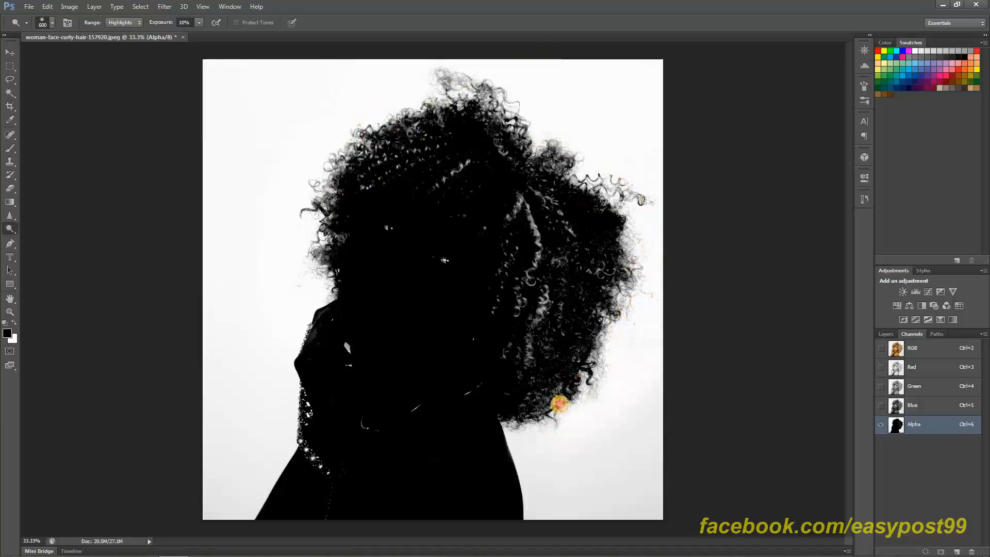
{"action": "mouse_move", "coordinate": [559, 404]}
{"action": "left_mouse_down"}
{"action": "mouse_move", "coordinate": [546, 422]}
{"action": "mouse_move", "coordinate": [583, 388]}
{"action": "left_mouse_up"}
{"action": "mouse_move", "coordinate": [652, 201]}
{"action": "left_mouse_down"}
{"action": "mouse_move", "coordinate": [622, 202]}
{"action": "mouse_move", "coordinate": [573, 122]}
{"action": "mouse_move", "coordinate": [630, 323]}
{"action": "mouse_move", "coordinate": [596, 385]}
{"action": "mouse_move", "coordinate": [553, 424]}
{"action": "mouse_move", "coordinate": [552, 405]}
{"action": "mouse_move", "coordinate": [605, 343]}
{"action": "mouse_move", "coordinate": [635, 230]}
{"action": "mouse_move", "coordinate": [633, 273]}
{"action": "left_mouse_up"}
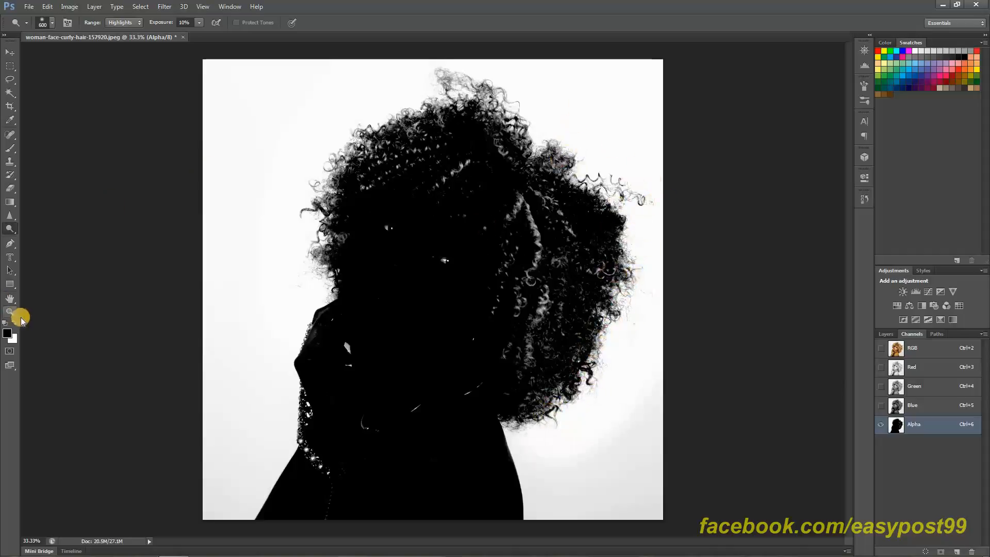
- Burn the remaining grey strands inside the hair darker, using the Shadows range at 10% exposure
{"action": "left_click_drag", "start_coordinate": [12, 233], "coordinate": [51, 241]}
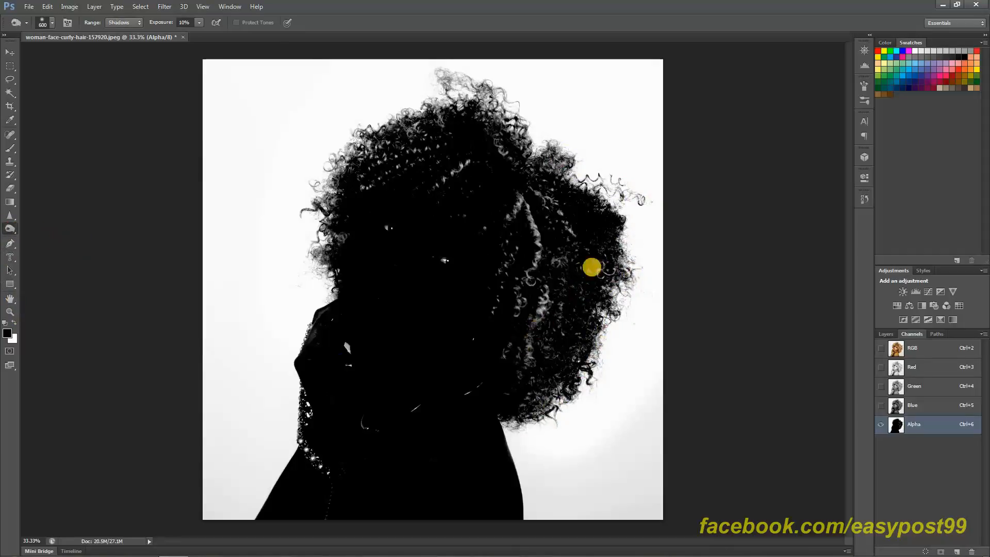
{"action": "mouse_move", "coordinate": [610, 234]}
{"action": "left_mouse_down"}
{"action": "mouse_move", "coordinate": [617, 207]}
{"action": "mouse_move", "coordinate": [602, 333]}
{"action": "mouse_move", "coordinate": [605, 309]}
{"action": "mouse_move", "coordinate": [558, 397]}
{"action": "left_mouse_up"}
{"action": "mouse_move", "coordinate": [559, 126]}
{"action": "left_mouse_down"}
{"action": "mouse_move", "coordinate": [487, 107]}
{"action": "mouse_move", "coordinate": [470, 84]}
{"action": "mouse_move", "coordinate": [511, 142]}
{"action": "mouse_move", "coordinate": [561, 161]}
{"action": "mouse_move", "coordinate": [609, 204]}
{"action": "mouse_move", "coordinate": [653, 166]}
{"action": "mouse_move", "coordinate": [616, 305]}
{"action": "mouse_move", "coordinate": [619, 291]}
{"action": "mouse_move", "coordinate": [443, 66]}
{"action": "mouse_move", "coordinate": [350, 186]}
{"action": "mouse_move", "coordinate": [315, 195]}
{"action": "mouse_move", "coordinate": [454, 110]}
{"action": "mouse_move", "coordinate": [460, 82]}
{"action": "mouse_move", "coordinate": [308, 252]}
{"action": "mouse_move", "coordinate": [328, 248]}
{"action": "mouse_move", "coordinate": [325, 258]}
{"action": "mouse_move", "coordinate": [320, 193]}
{"action": "mouse_move", "coordinate": [300, 281]}
{"action": "mouse_move", "coordinate": [300, 310]}
{"action": "mouse_move", "coordinate": [321, 317]}
{"action": "mouse_move", "coordinate": [328, 348]}
{"action": "mouse_move", "coordinate": [323, 424]}
{"action": "mouse_move", "coordinate": [384, 292]}
{"action": "mouse_move", "coordinate": [413, 276]}
{"action": "mouse_move", "coordinate": [386, 436]}
{"action": "mouse_move", "coordinate": [445, 388]}
{"action": "mouse_move", "coordinate": [454, 448]}
{"action": "mouse_move", "coordinate": [461, 373]}
{"action": "mouse_move", "coordinate": [402, 448]}
{"action": "mouse_move", "coordinate": [404, 399]}
{"action": "mouse_move", "coordinate": [440, 274]}
{"action": "mouse_move", "coordinate": [486, 238]}
{"action": "mouse_move", "coordinate": [500, 328]}
{"action": "mouse_move", "coordinate": [521, 336]}
{"action": "mouse_move", "coordinate": [537, 247]}
{"action": "mouse_move", "coordinate": [505, 215]}
{"action": "mouse_move", "coordinate": [464, 202]}
{"action": "mouse_move", "coordinate": [428, 205]}
{"action": "mouse_move", "coordinate": [418, 171]}
{"action": "mouse_move", "coordinate": [402, 186]}
{"action": "mouse_move", "coordinate": [439, 186]}
{"action": "mouse_move", "coordinate": [423, 251]}
{"action": "mouse_move", "coordinate": [466, 251]}
{"action": "mouse_move", "coordinate": [519, 302]}
{"action": "mouse_move", "coordinate": [518, 274]}
{"action": "left_mouse_up"}
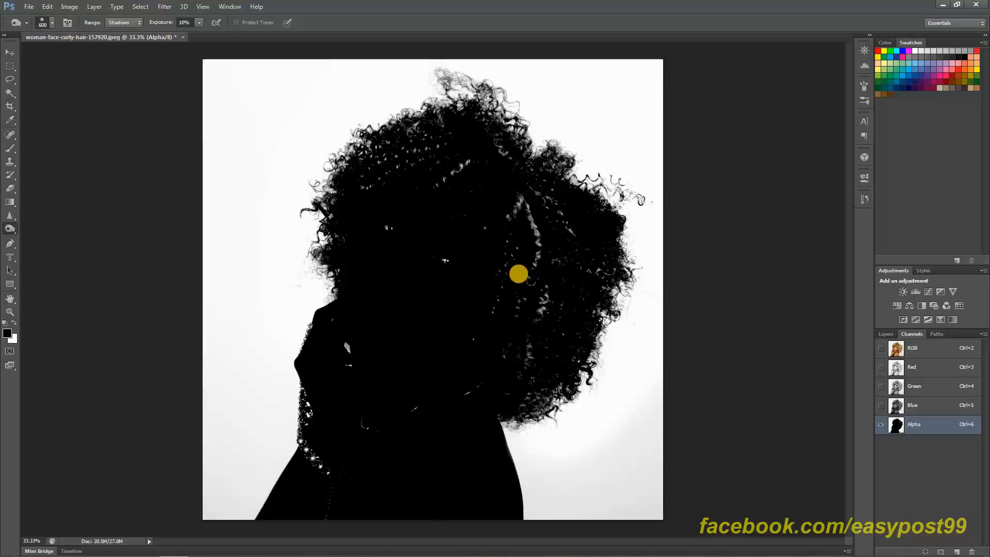
- Paint the remaining light spots inside the silhouette solid black with a 300 px brush at 100% opacity
{"action": "key", "text": "b"}
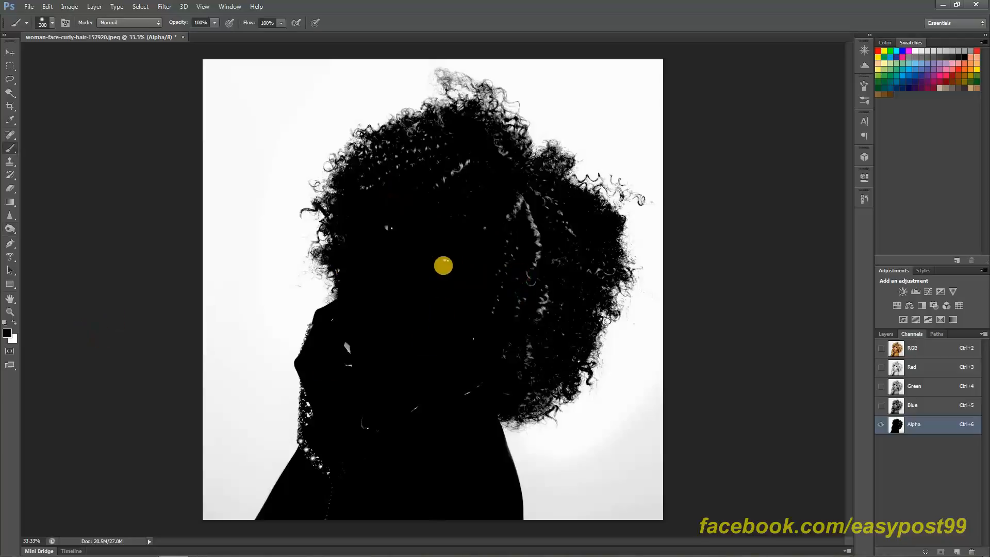
{"action": "mouse_move", "coordinate": [376, 189]}
{"action": "left_mouse_down"}
{"action": "mouse_move", "coordinate": [390, 164]}
{"action": "mouse_move", "coordinate": [431, 188]}
{"action": "left_mouse_up"}
{"action": "mouse_move", "coordinate": [452, 186]}
{"action": "left_mouse_down"}
{"action": "mouse_move", "coordinate": [471, 217]}
{"action": "mouse_move", "coordinate": [483, 191]}
{"action": "mouse_move", "coordinate": [475, 166]}
{"action": "mouse_move", "coordinate": [509, 224]}
{"action": "mouse_move", "coordinate": [520, 203]}
{"action": "mouse_move", "coordinate": [539, 245]}
{"action": "mouse_move", "coordinate": [545, 233]}
{"action": "mouse_move", "coordinate": [554, 269]}
{"action": "mouse_move", "coordinate": [565, 259]}
{"action": "mouse_move", "coordinate": [572, 276]}
{"action": "mouse_move", "coordinate": [586, 259]}
{"action": "mouse_move", "coordinate": [587, 278]}
{"action": "mouse_move", "coordinate": [521, 333]}
{"action": "mouse_move", "coordinate": [510, 306]}
{"action": "mouse_move", "coordinate": [493, 317]}
{"action": "mouse_move", "coordinate": [525, 329]}
{"action": "mouse_move", "coordinate": [517, 363]}
{"action": "mouse_move", "coordinate": [475, 362]}
{"action": "mouse_move", "coordinate": [424, 420]}
{"action": "mouse_move", "coordinate": [379, 426]}
{"action": "mouse_move", "coordinate": [429, 255]}
{"action": "mouse_move", "coordinate": [449, 255]}
{"action": "mouse_move", "coordinate": [411, 221]}
{"action": "mouse_move", "coordinate": [388, 277]}
{"action": "mouse_move", "coordinate": [395, 283]}
{"action": "mouse_move", "coordinate": [376, 365]}
{"action": "mouse_move", "coordinate": [360, 368]}
{"action": "mouse_move", "coordinate": [351, 319]}
{"action": "mouse_move", "coordinate": [368, 477]}
{"action": "mouse_move", "coordinate": [358, 487]}
{"action": "mouse_move", "coordinate": [331, 447]}
{"action": "mouse_move", "coordinate": [328, 501]}
{"action": "mouse_move", "coordinate": [337, 509]}
{"action": "mouse_move", "coordinate": [381, 454]}
{"action": "mouse_move", "coordinate": [434, 294]}
{"action": "mouse_move", "coordinate": [476, 299]}
{"action": "mouse_move", "coordinate": [509, 355]}
{"action": "mouse_move", "coordinate": [548, 323]}
{"action": "mouse_move", "coordinate": [545, 340]}
{"action": "mouse_move", "coordinate": [503, 380]}
{"action": "mouse_move", "coordinate": [533, 373]}
{"action": "mouse_move", "coordinate": [558, 329]}
{"action": "mouse_move", "coordinate": [527, 344]}
{"action": "left_mouse_up"}
{"action": "key", "text": "ctrl+z"}
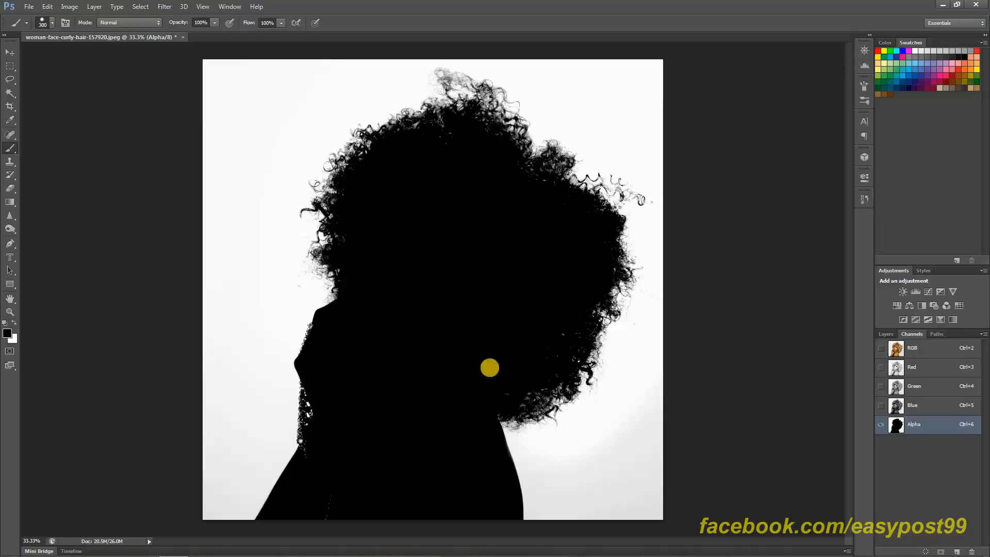
{"action": "left_click", "coordinate": [326, 469]}
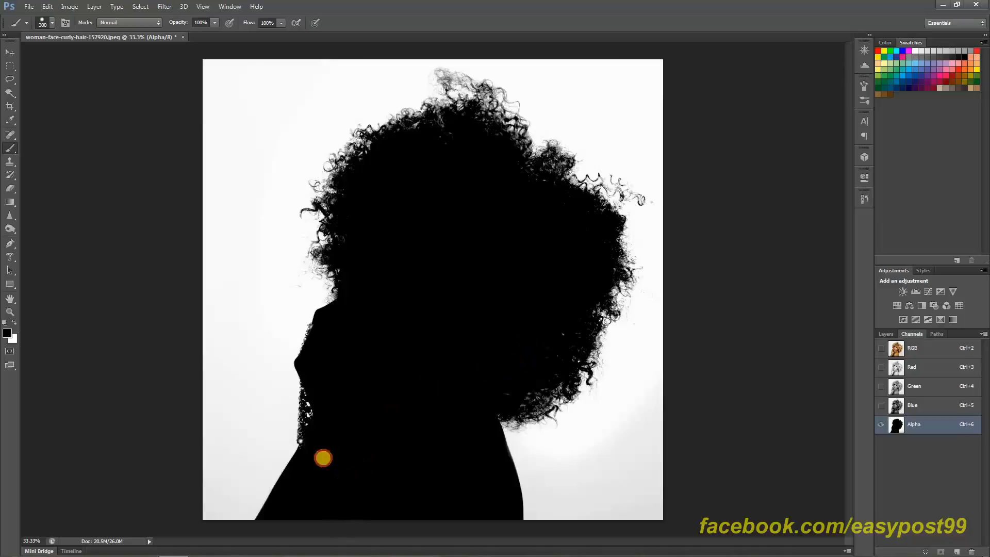
{"action": "mouse_move", "coordinate": [523, 384]}
{"action": "left_mouse_down"}
{"action": "mouse_move", "coordinate": [557, 326]}
{"action": "mouse_move", "coordinate": [541, 208]}
{"action": "mouse_move", "coordinate": [578, 223]}
{"action": "mouse_move", "coordinate": [509, 259]}
{"action": "mouse_move", "coordinate": [452, 320]}
{"action": "left_mouse_up"}
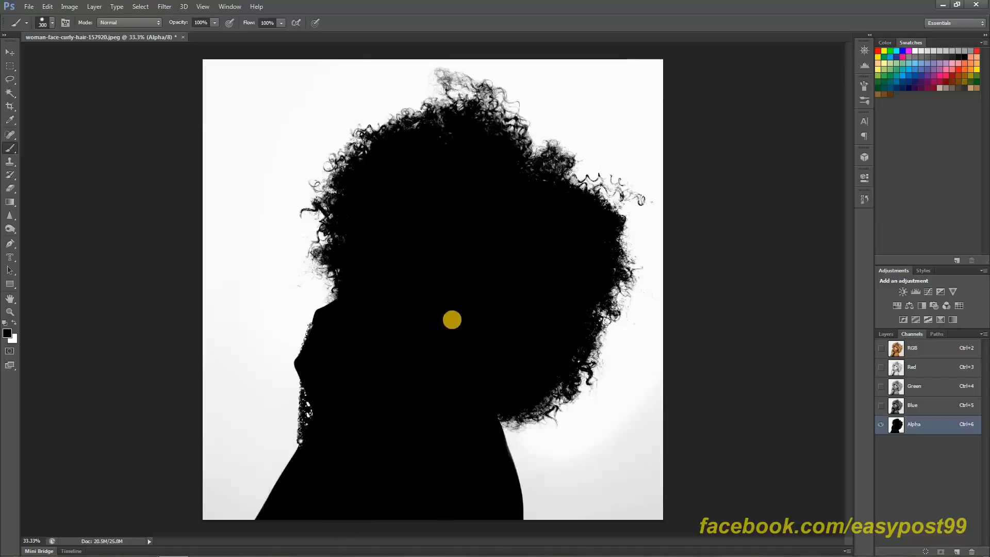
- Invert the Alpha channel and load the white silhouette as a selection
{"action": "key", "text": "ctrl+i"}
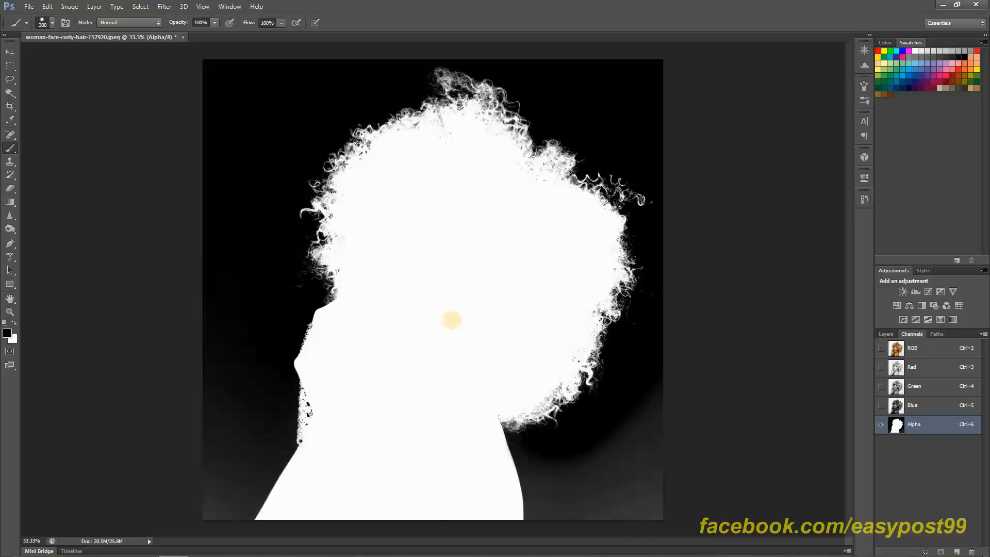
{"action": "left_click", "coordinate": [895, 431], "text": "ctrl"}
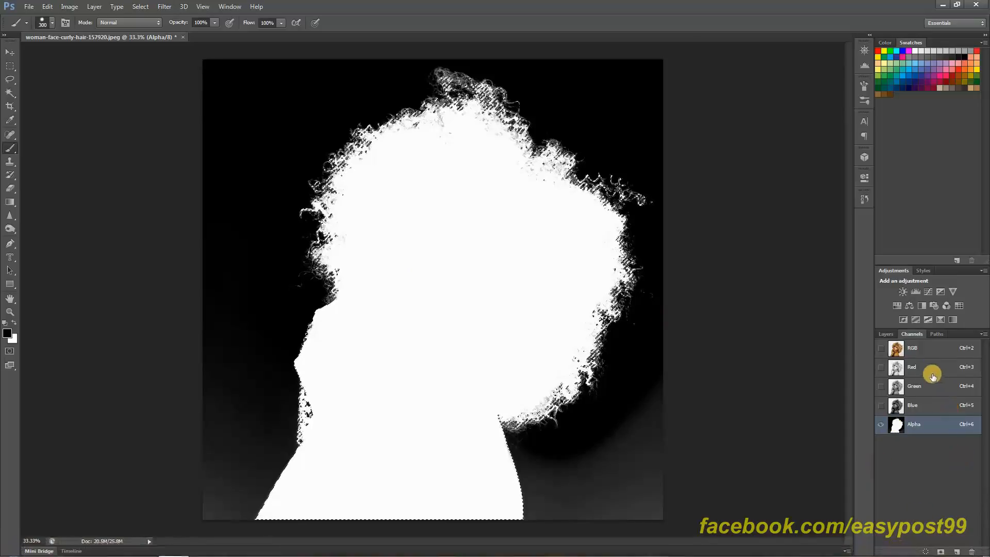
- Return to the full-colour RGB image and add a layer mask to the Background layer from the selection
{"action": "left_click", "coordinate": [921, 350]}
{"action": "left_click", "coordinate": [887, 333]}
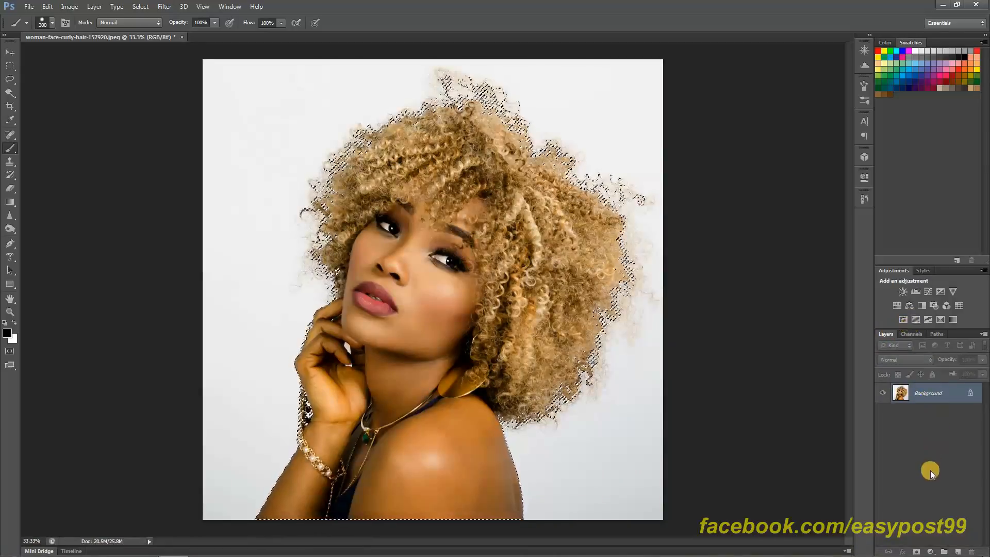
{"action": "left_click", "coordinate": [916, 551]}
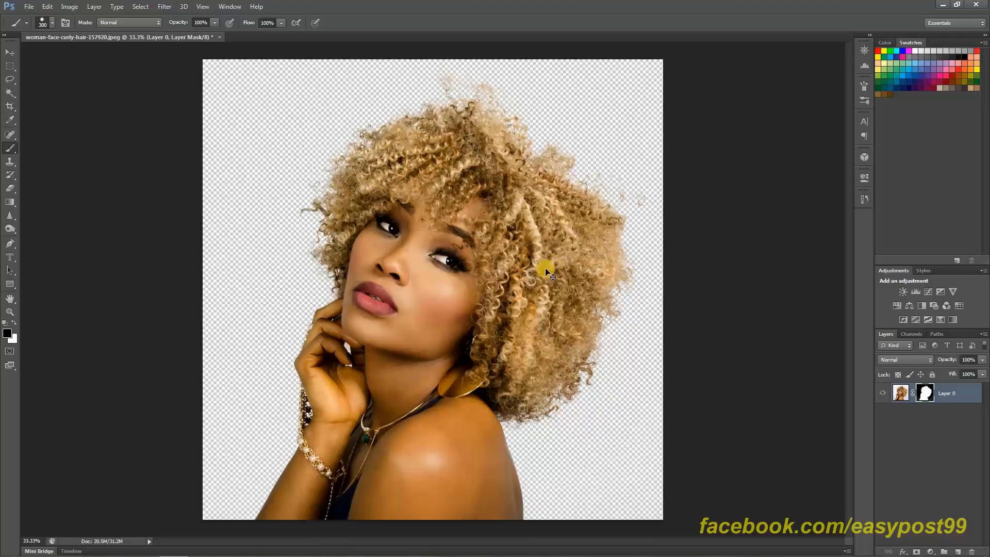
- Create a new layer, fill it with black at 100% opacity and place it beneath the masked portrait layer
{"action": "key", "text": "ctrl+shift+n"}
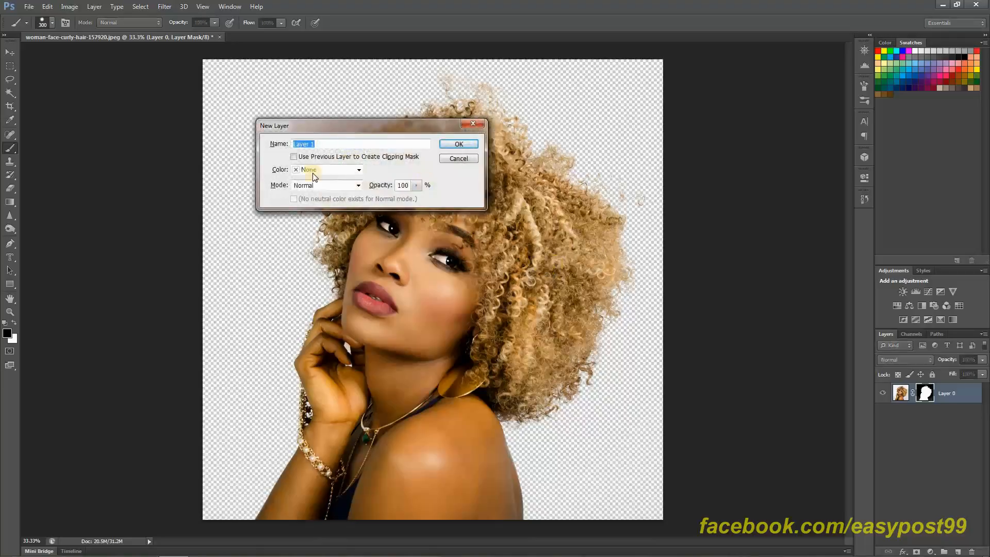
{"action": "left_click", "coordinate": [445, 144]}
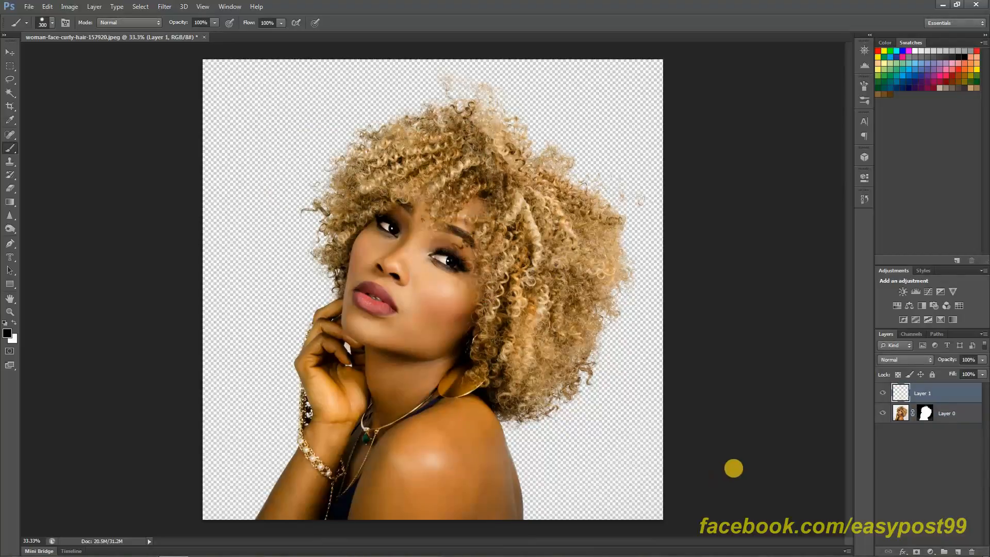
{"action": "key", "text": "shift+F5"}
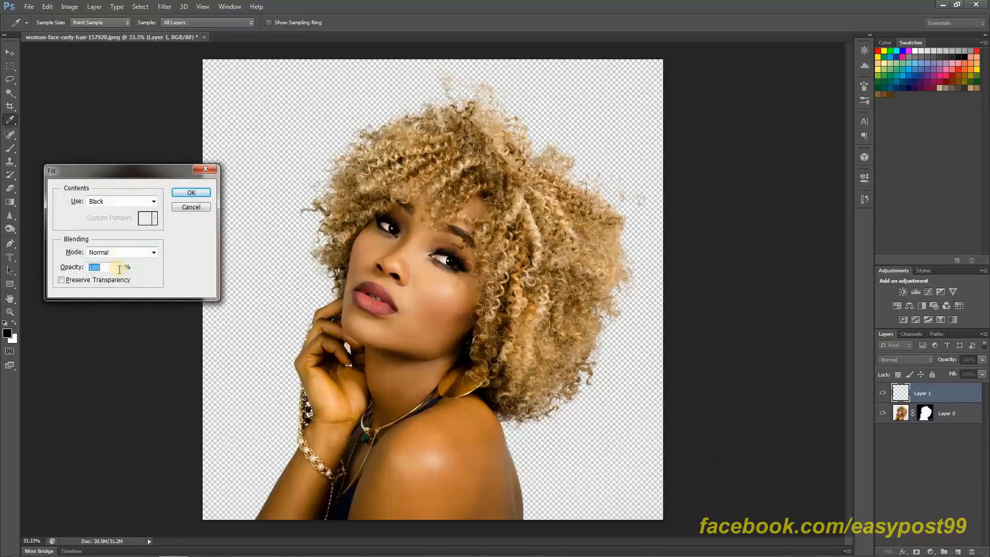
{"action": "left_click", "coordinate": [199, 197]}
{"action": "key", "text": "b"}
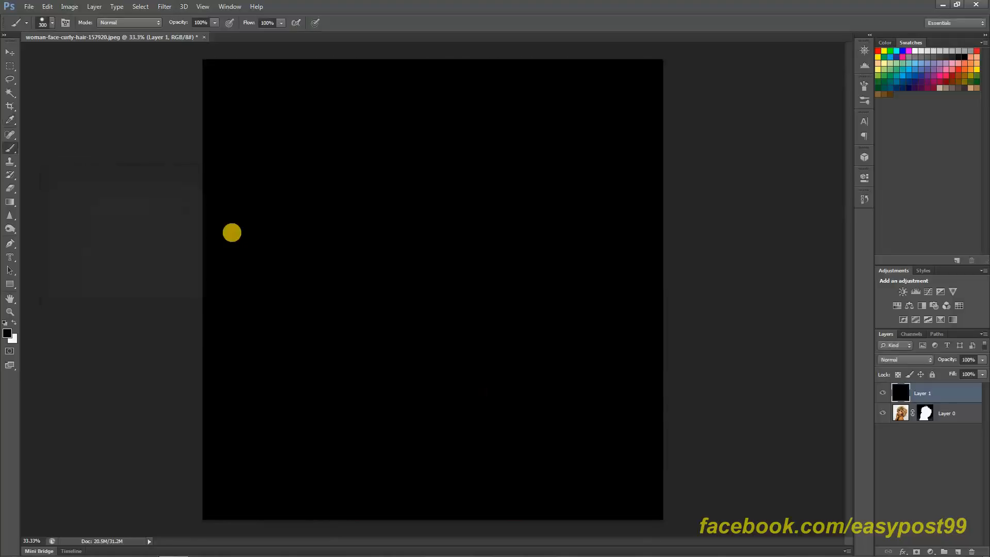
{"action": "left_click_drag", "start_coordinate": [908, 393], "coordinate": [902, 441]}
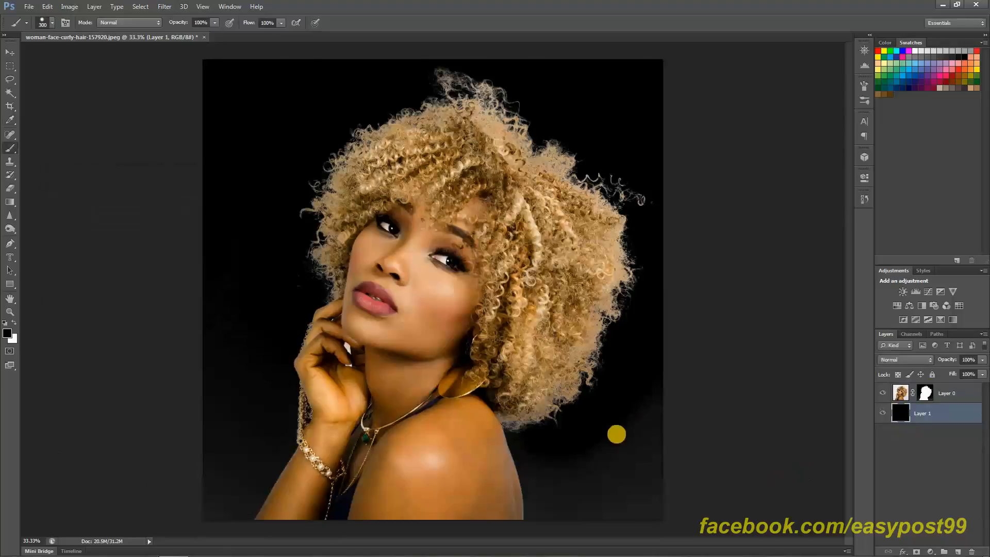
{"action": "key", "text": "ctrl+1"}
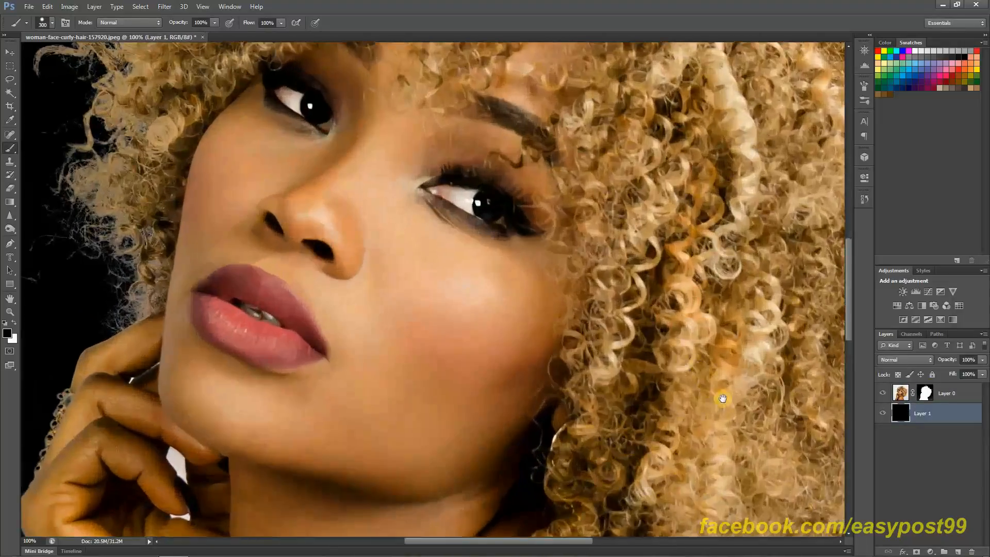
- Examine the cut-out hair edges along the right side and crown for leftover background fringe against the black layer
{"action": "left_click_drag", "start_coordinate": [723, 398], "coordinate": [559, 274]}
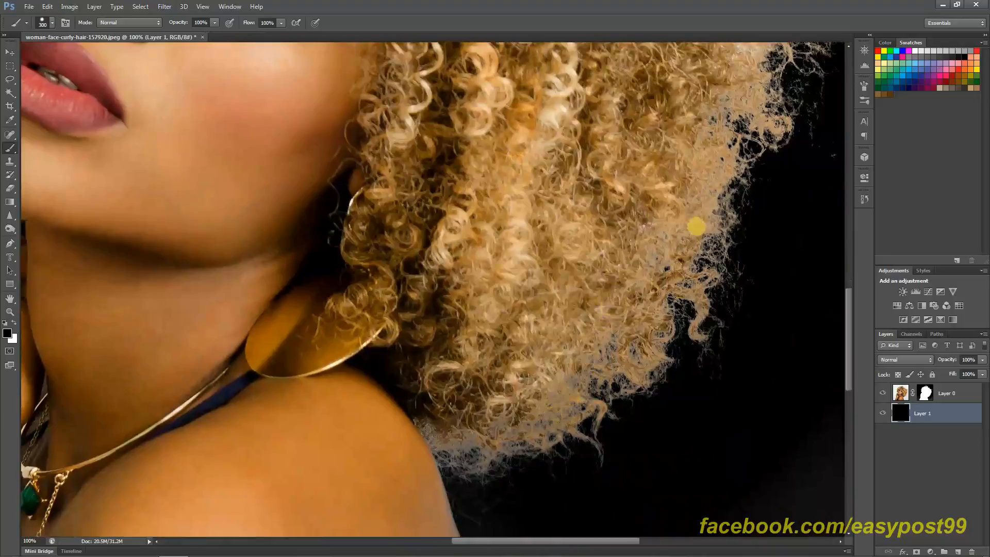
{"action": "scroll", "coordinate": [648, 170], "scroll_direction": "up", "scroll_amount": 5}
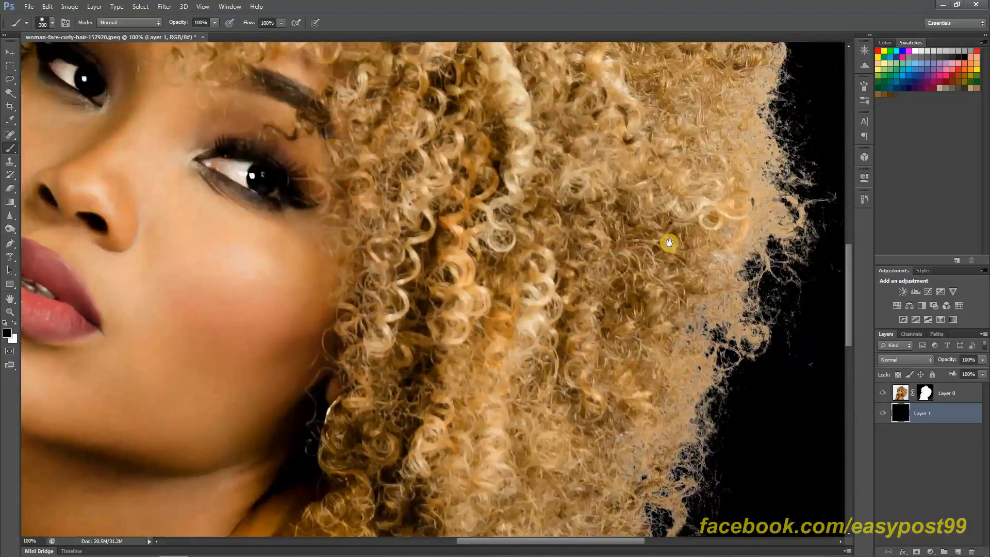
{"action": "scroll", "coordinate": [645, 320], "scroll_direction": "up", "scroll_amount": 5}
{"action": "scroll", "coordinate": [640, 354], "scroll_direction": "up", "scroll_amount": 5}
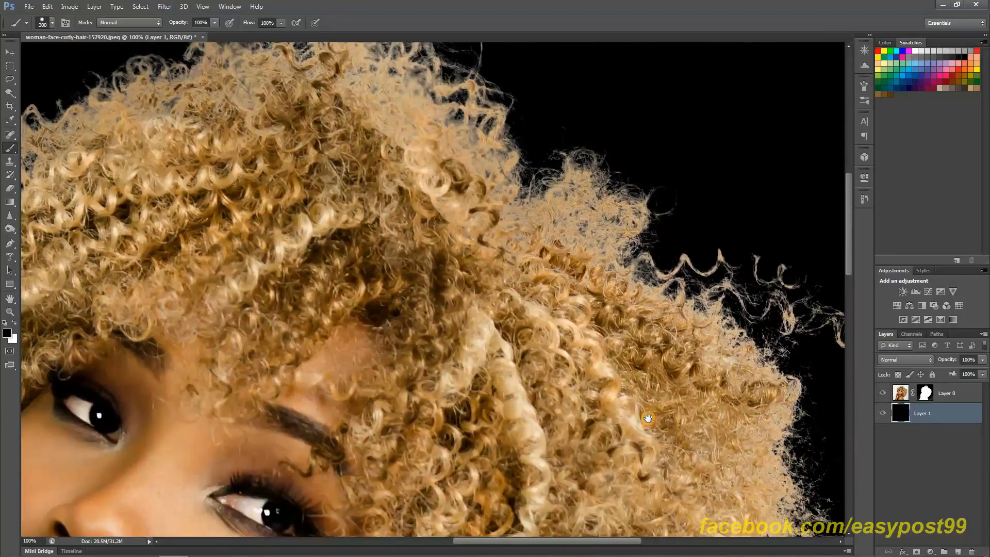
{"action": "scroll", "coordinate": [627, 395], "scroll_direction": "up", "scroll_amount": 5}
{"action": "scroll", "coordinate": [627, 396], "scroll_direction": "up", "scroll_amount": 5}
{"action": "scroll", "coordinate": [569, 362], "scroll_direction": "up", "scroll_amount": 5}
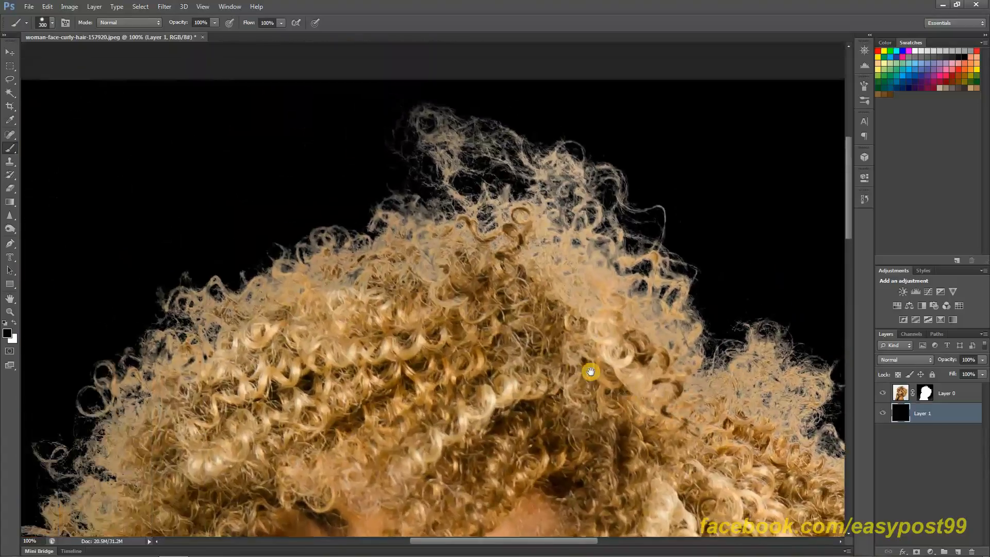
{"action": "scroll", "coordinate": [580, 389], "scroll_direction": "up", "scroll_amount": 3}
{"action": "left_click_drag", "start_coordinate": [480, 261], "coordinate": [304, 44]}
{"action": "left_click_drag", "start_coordinate": [678, 371], "coordinate": [607, 115]}
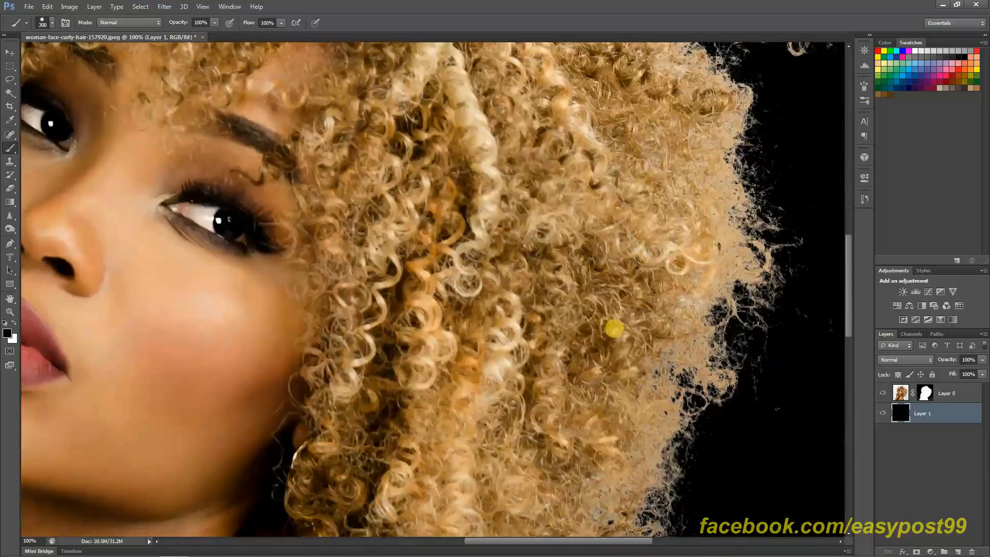
- Create a new layer named "Fringe Fix" directly above the masked portrait layer
{"action": "left_click", "coordinate": [955, 393]}
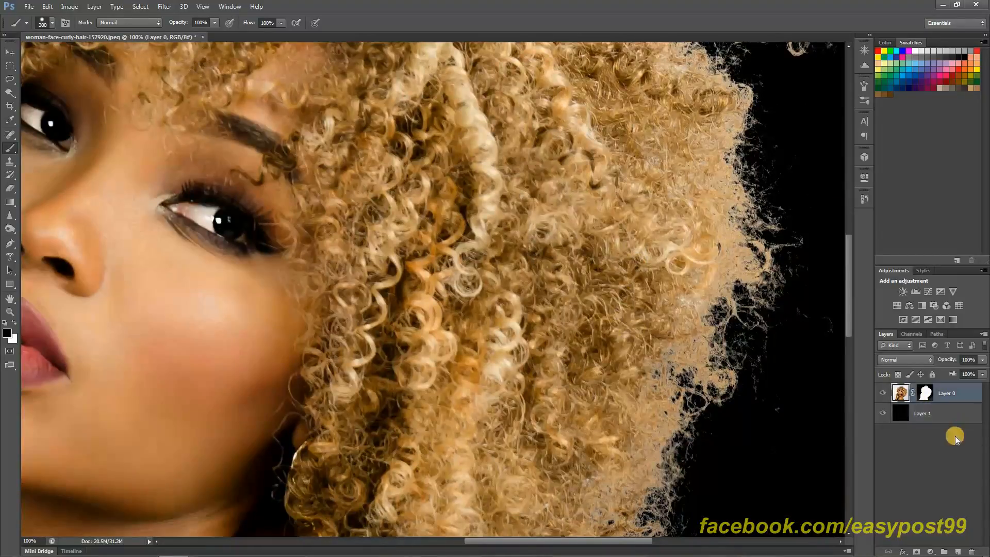
{"action": "key", "text": "ctrl+shift+n"}
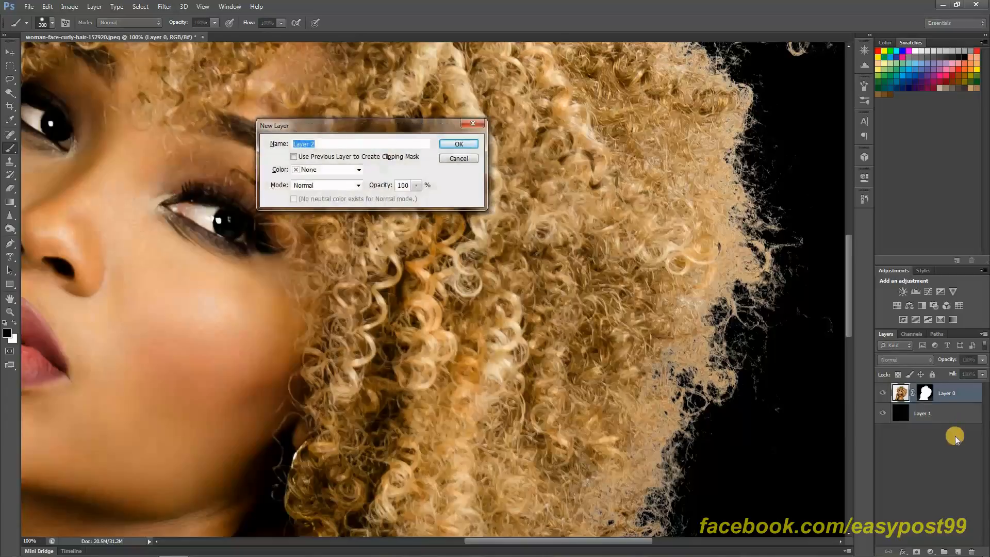
{"action": "left_click_drag", "start_coordinate": [394, 123], "coordinate": [530, 209]}
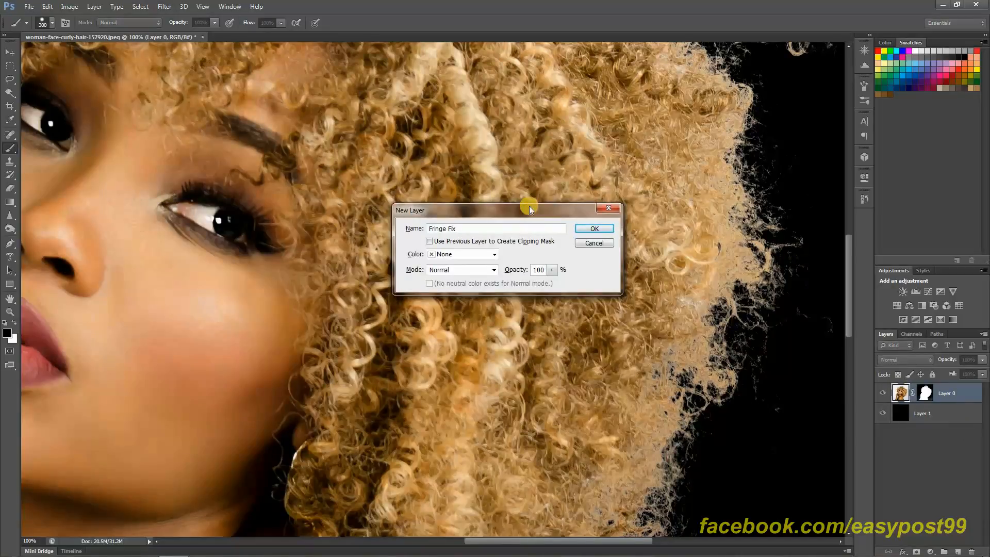
{"action": "left_click", "coordinate": [586, 229]}
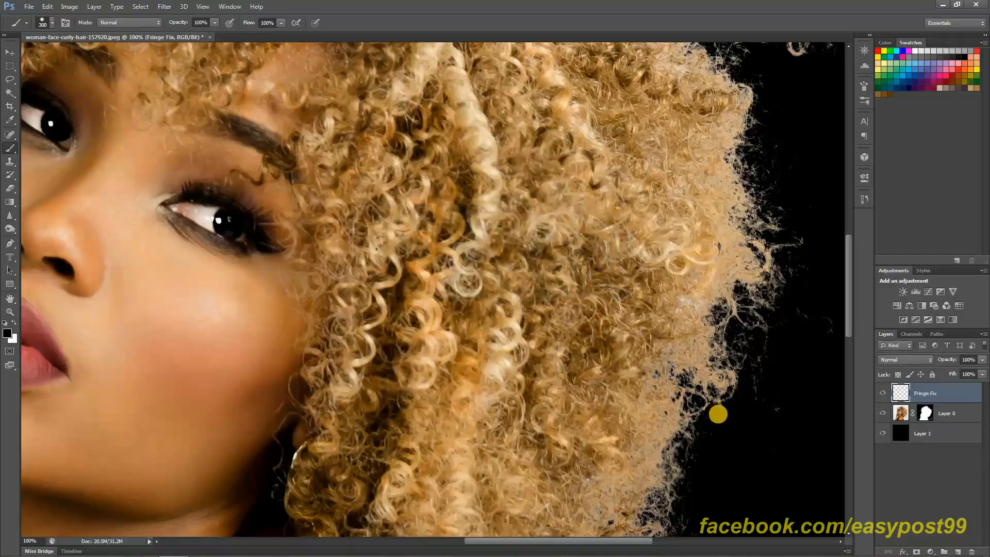
- Clip the Fringe Fix layer to the masked portrait layer and set its blend mode to Darken
{"action": "right_click", "coordinate": [950, 400]}
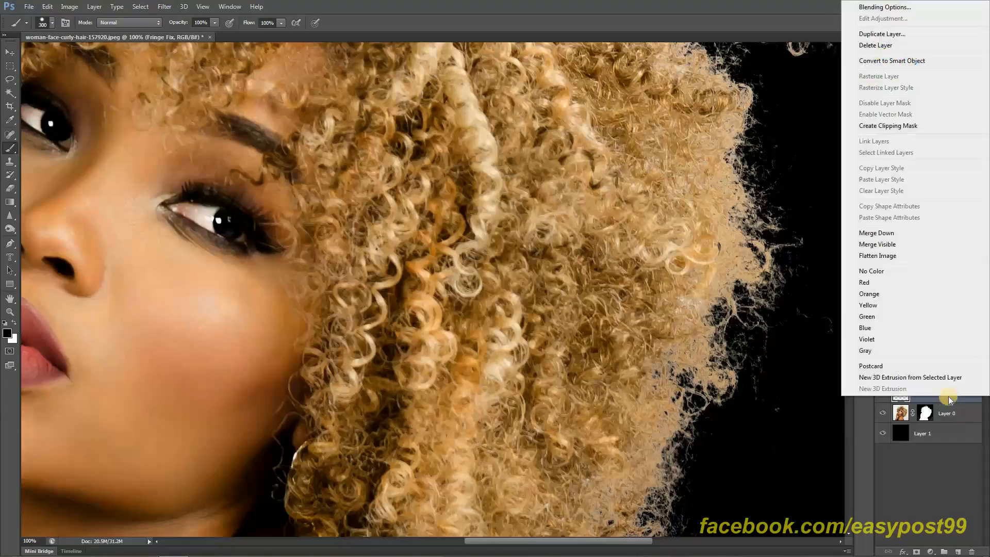
{"action": "left_click", "coordinate": [887, 128]}
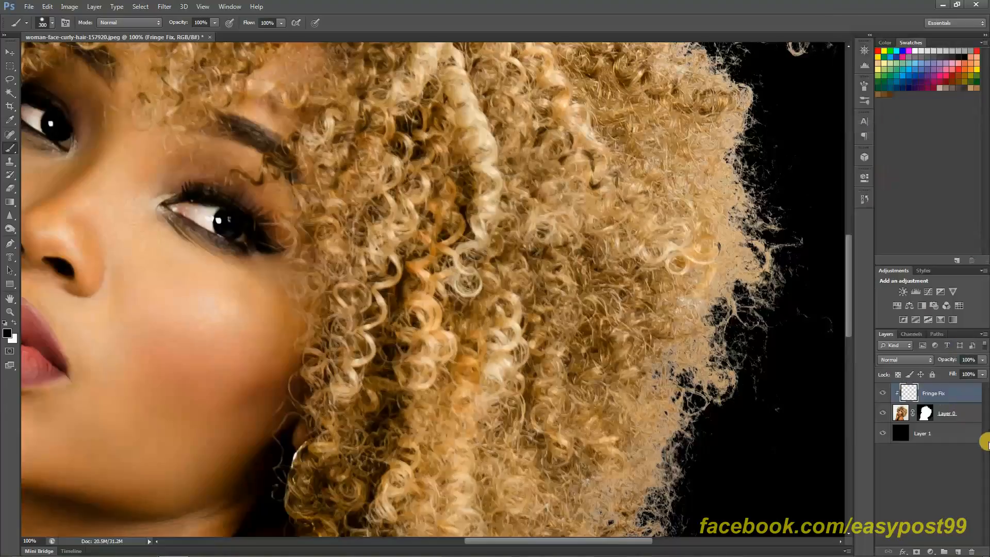
{"action": "left_click", "coordinate": [930, 360]}
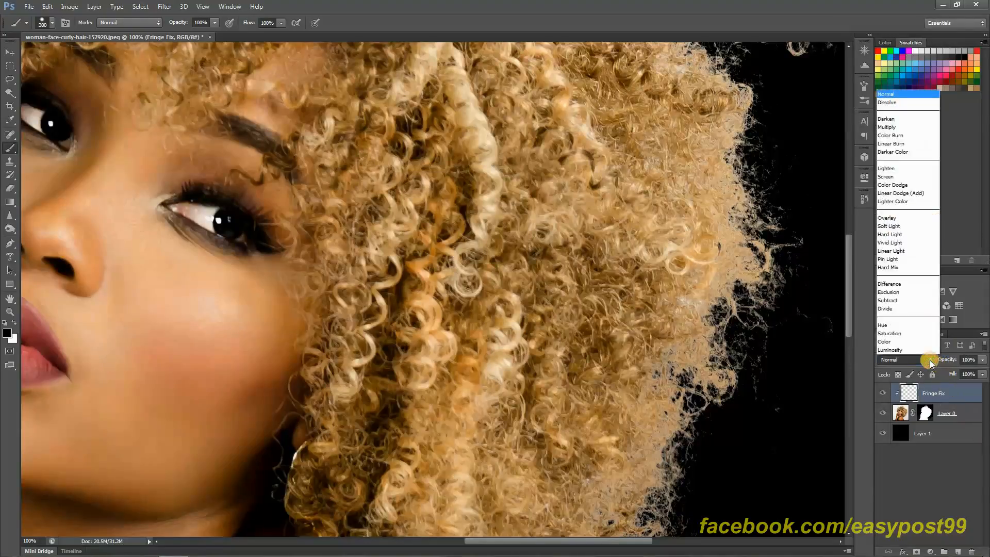
{"action": "left_click", "coordinate": [897, 119]}
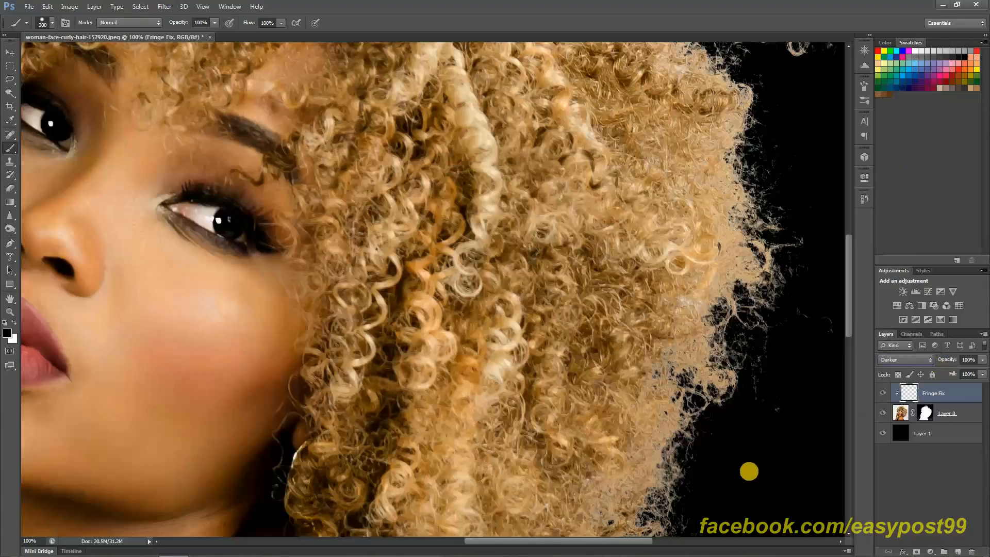
- Clone clean curls over the pale fringe at the lower-right hair edge above the shoulder, using a 175 px Clone Stamp on Fringe Fix
{"action": "left_click_drag", "start_coordinate": [765, 469], "coordinate": [695, 255]}
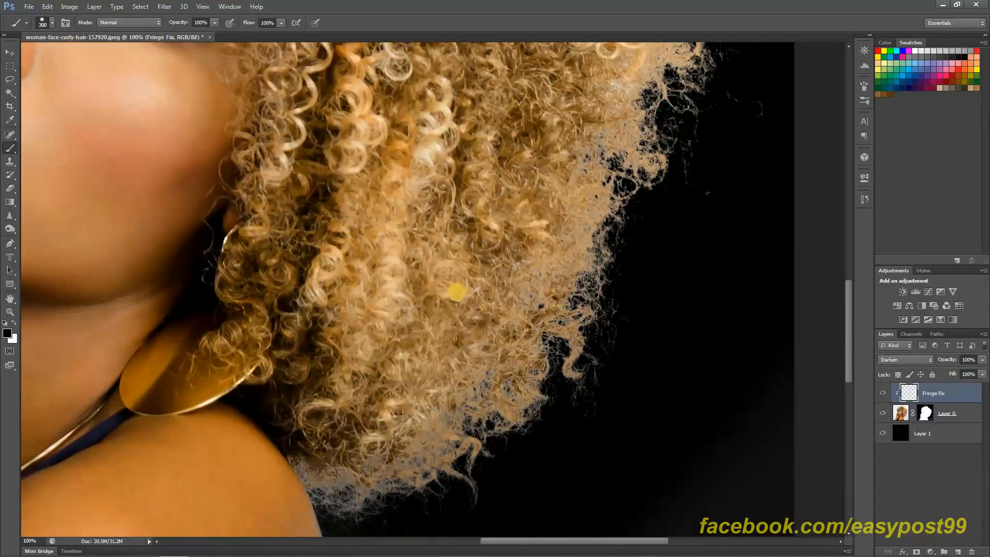
{"action": "key", "text": "s"}
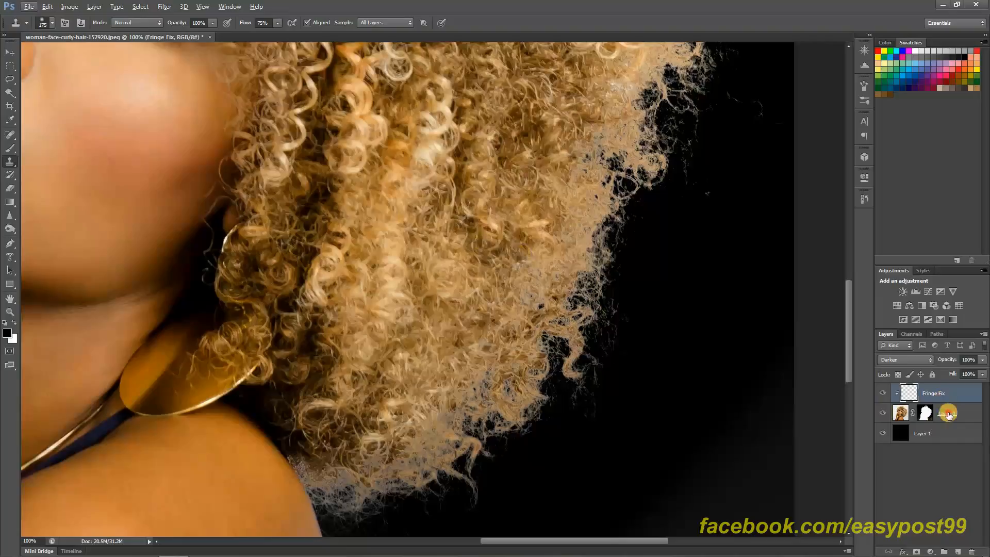
{"action": "left_click", "coordinate": [948, 413]}
{"action": "left_click", "coordinate": [947, 394]}
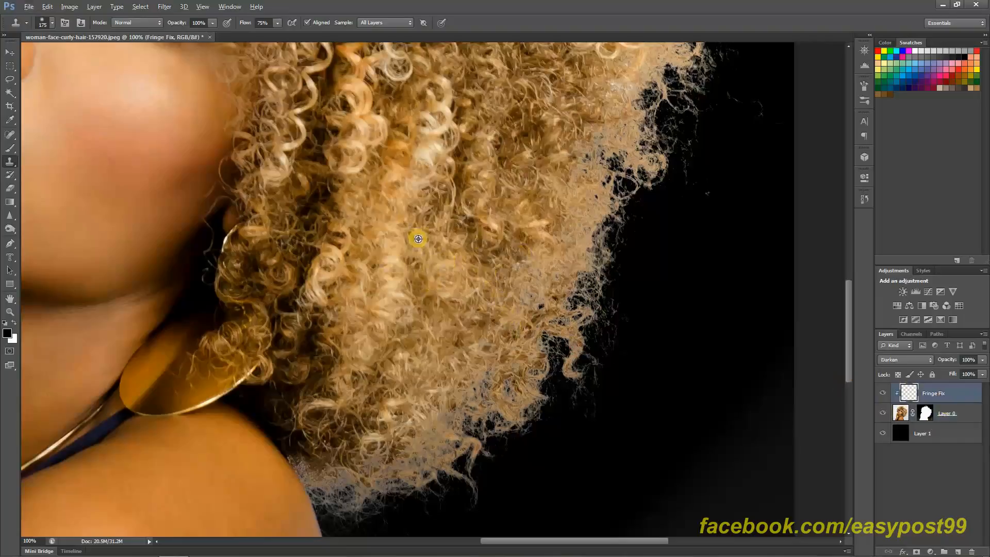
{"action": "left_click", "coordinate": [418, 239], "text": "alt"}
{"action": "mouse_move", "coordinate": [499, 400]}
{"action": "left_mouse_down"}
{"action": "mouse_move", "coordinate": [512, 370]}
{"action": "mouse_move", "coordinate": [467, 400]}
{"action": "mouse_move", "coordinate": [455, 428]}
{"action": "mouse_move", "coordinate": [372, 481]}
{"action": "mouse_move", "coordinate": [350, 455]}
{"action": "mouse_move", "coordinate": [335, 460]}
{"action": "mouse_move", "coordinate": [369, 473]}
{"action": "left_mouse_up"}
{"action": "left_click", "coordinate": [381, 382], "text": "alt"}
{"action": "left_click", "coordinate": [377, 468]}
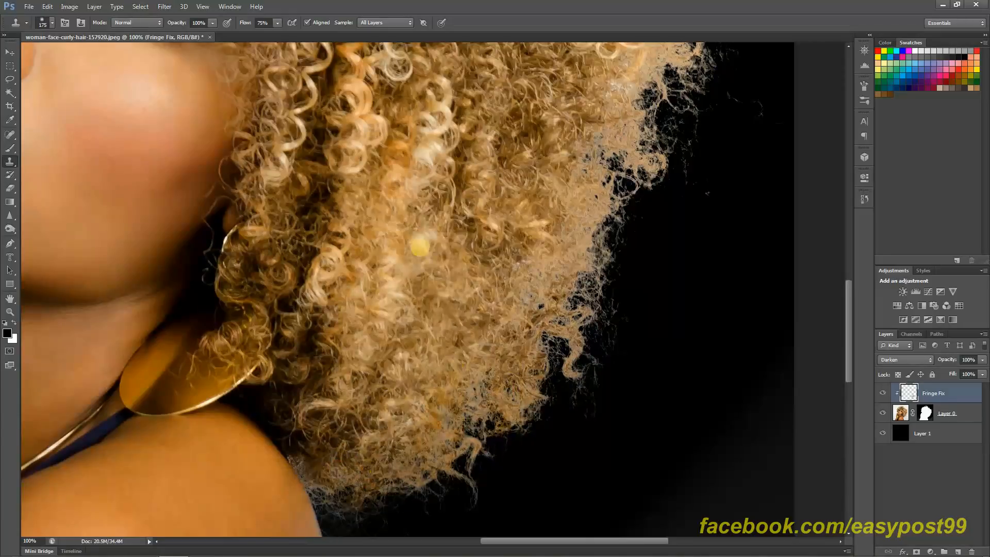
- Clone inner hair texture over the light fringe along the middle of the right hair edge
{"action": "left_click", "coordinate": [419, 249], "text": "alt"}
{"action": "mouse_move", "coordinate": [501, 270]}
{"action": "left_mouse_down"}
{"action": "mouse_move", "coordinate": [547, 301]}
{"action": "mouse_move", "coordinate": [583, 259]}
{"action": "mouse_move", "coordinate": [592, 199]}
{"action": "left_mouse_up"}
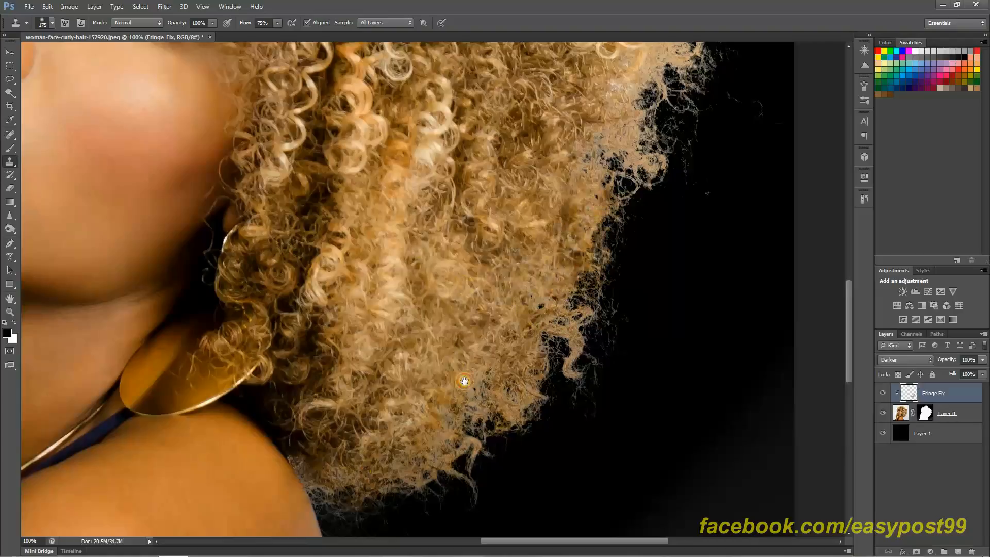
{"action": "left_click_drag", "start_coordinate": [464, 217], "coordinate": [484, 403]}
{"action": "left_click", "coordinate": [474, 331], "text": "alt"}
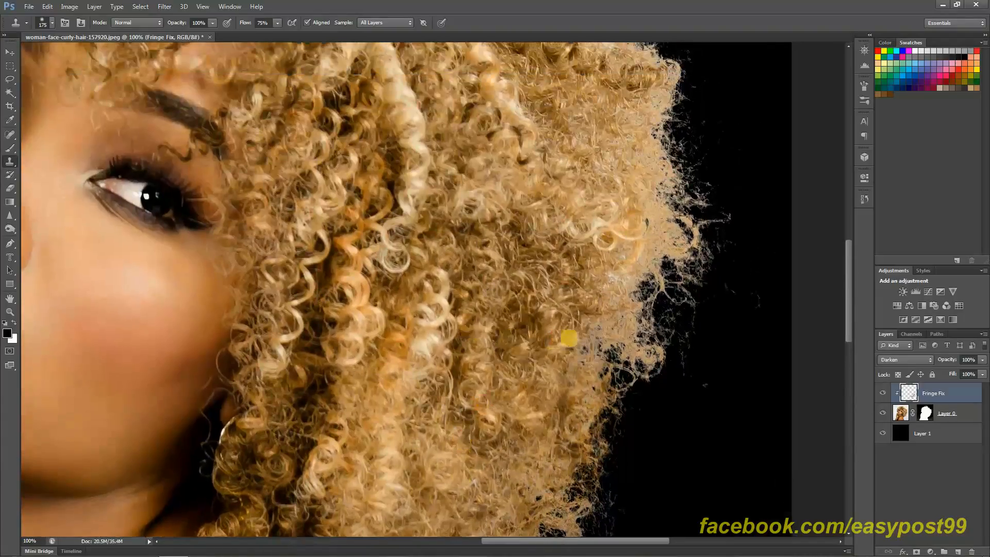
{"action": "mouse_move", "coordinate": [567, 341]}
{"action": "left_mouse_down"}
{"action": "mouse_move", "coordinate": [613, 360]}
{"action": "mouse_move", "coordinate": [613, 330]}
{"action": "mouse_move", "coordinate": [630, 337]}
{"action": "mouse_move", "coordinate": [624, 273]}
{"action": "mouse_move", "coordinate": [683, 228]}
{"action": "left_mouse_up"}
- Clone darker curls over the pale fringe on the upper-right hair edge, including the small tuft and loose spiral strands
{"action": "left_click_drag", "start_coordinate": [490, 249], "coordinate": [498, 415]}
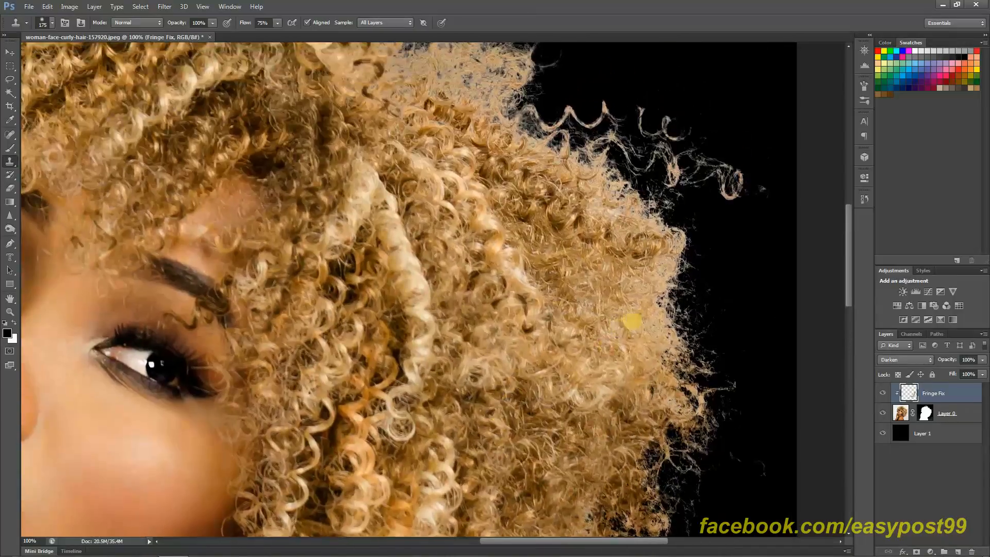
{"action": "left_click_drag", "start_coordinate": [659, 306], "coordinate": [652, 252]}
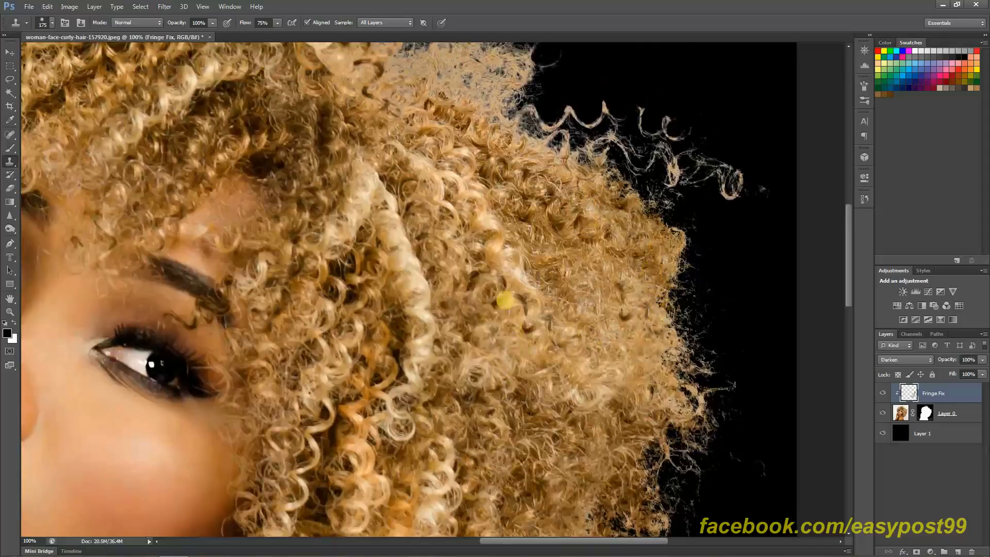
{"action": "left_click_drag", "start_coordinate": [502, 293], "coordinate": [588, 400]}
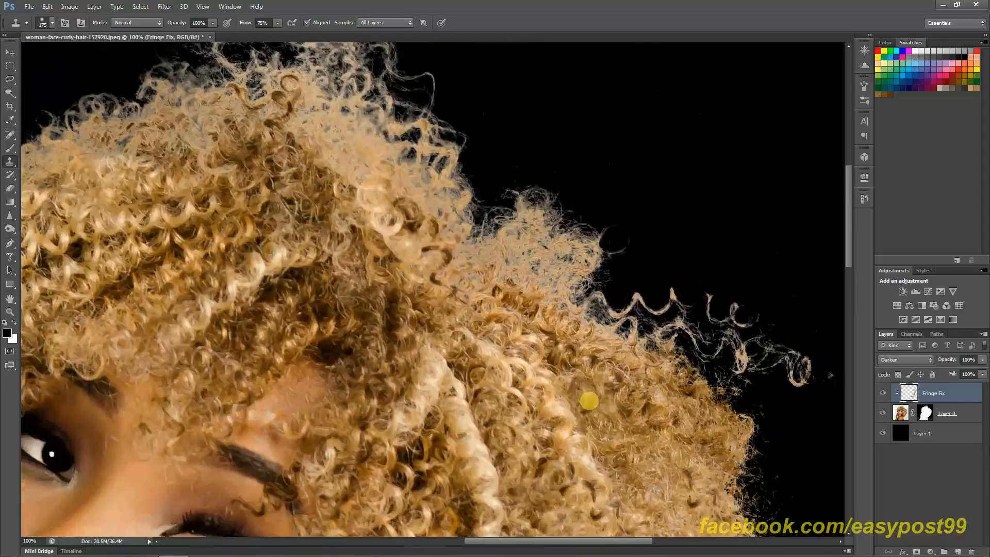
{"action": "mouse_move", "coordinate": [555, 390]}
{"action": "left_mouse_down"}
{"action": "mouse_move", "coordinate": [540, 379]}
{"action": "mouse_move", "coordinate": [557, 255]}
{"action": "mouse_move", "coordinate": [531, 229]}
{"action": "mouse_move", "coordinate": [521, 264]}
{"action": "mouse_move", "coordinate": [596, 327]}
{"action": "mouse_move", "coordinate": [717, 368]}
{"action": "left_mouse_up"}
{"action": "left_click", "coordinate": [479, 339]}
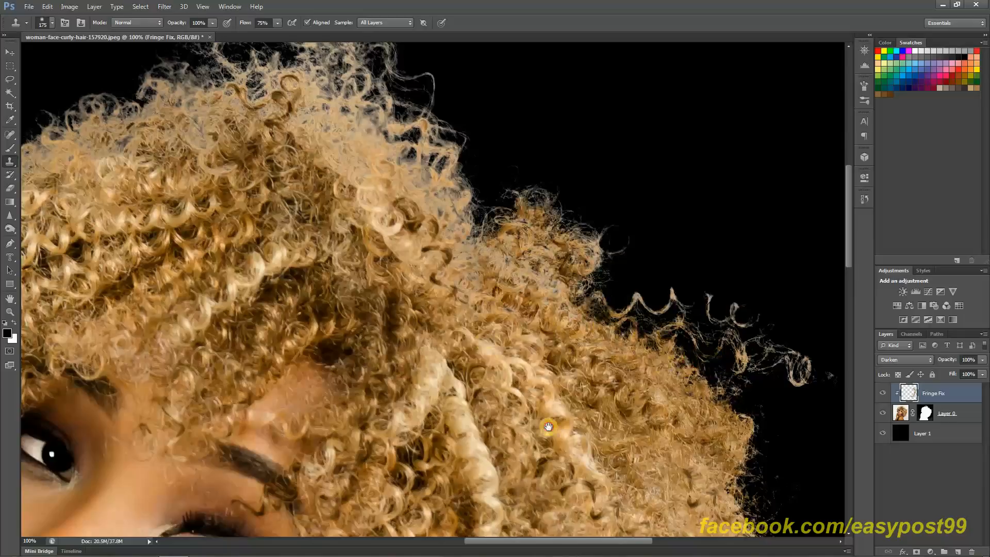
- Clone sampled curls over the greyish fringe on the right slope and peak of the crown
{"action": "left_click_drag", "start_coordinate": [462, 294], "coordinate": [587, 447]}
{"action": "left_click", "coordinate": [527, 408], "text": "alt"}
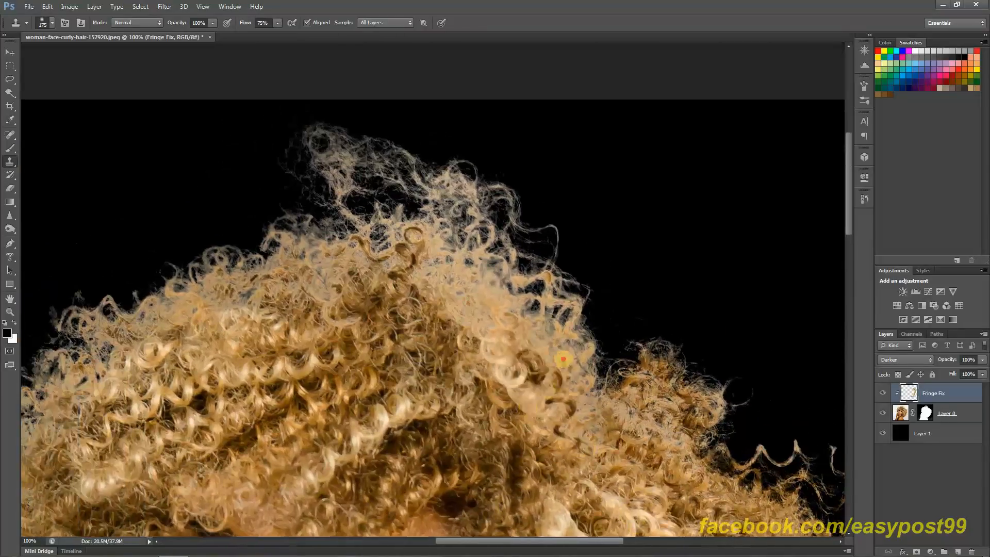
{"action": "mouse_move", "coordinate": [566, 360]}
{"action": "left_mouse_down"}
{"action": "mouse_move", "coordinate": [551, 314]}
{"action": "mouse_move", "coordinate": [509, 293]}
{"action": "mouse_move", "coordinate": [486, 300]}
{"action": "mouse_move", "coordinate": [472, 253]}
{"action": "mouse_move", "coordinate": [441, 265]}
{"action": "mouse_move", "coordinate": [474, 230]}
{"action": "mouse_move", "coordinate": [454, 271]}
{"action": "left_mouse_up"}
{"action": "left_click_drag", "start_coordinate": [432, 372], "coordinate": [524, 434]}
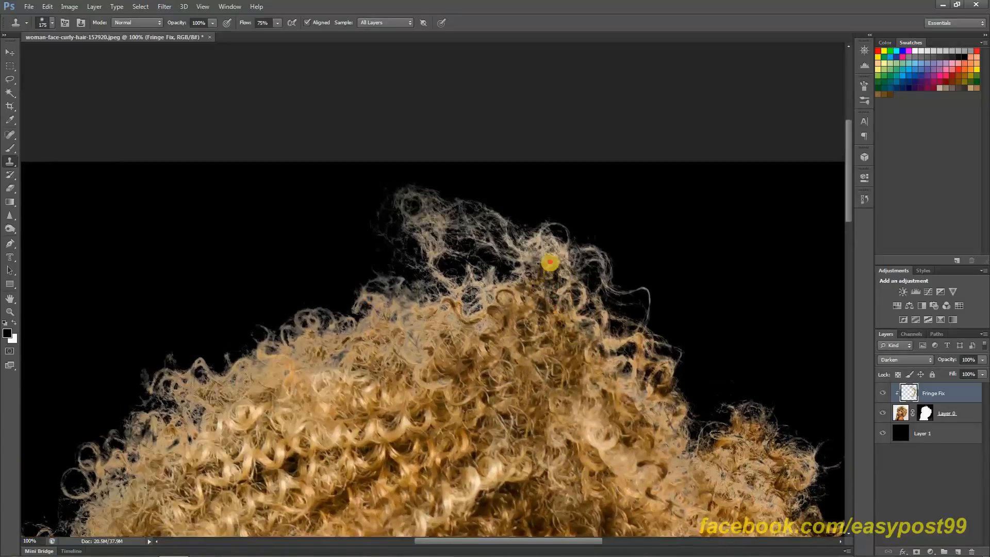
{"action": "mouse_move", "coordinate": [548, 262]}
{"action": "left_mouse_down"}
{"action": "mouse_move", "coordinate": [592, 320]}
{"action": "mouse_move", "coordinate": [614, 375]}
{"action": "mouse_move", "coordinate": [649, 404]}
{"action": "left_mouse_up"}
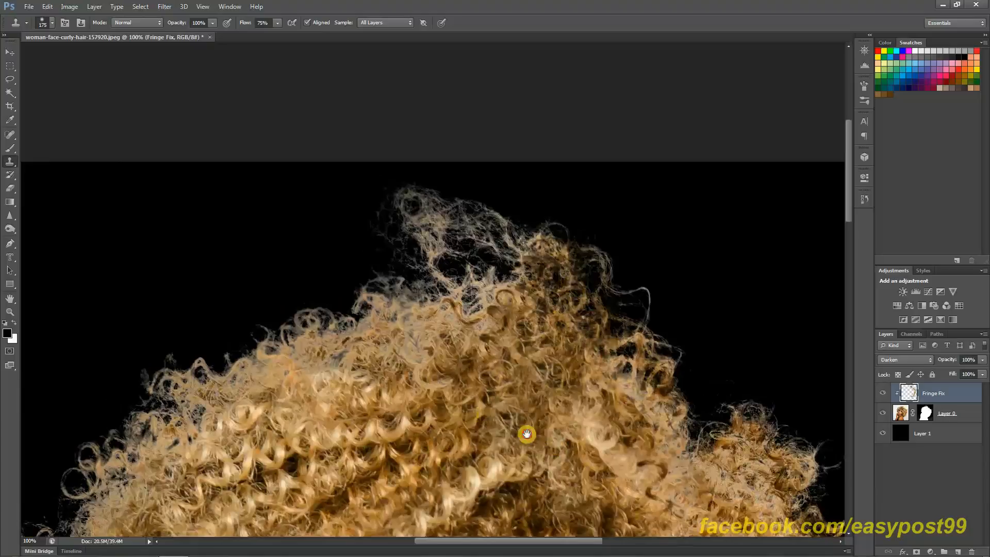
- Clone hair texture over the top edge left of the peak and the wispy flyaway strands above it
{"action": "left_click_drag", "start_coordinate": [525, 431], "coordinate": [405, 455]}
{"action": "left_click_drag", "start_coordinate": [523, 468], "coordinate": [811, 479]}
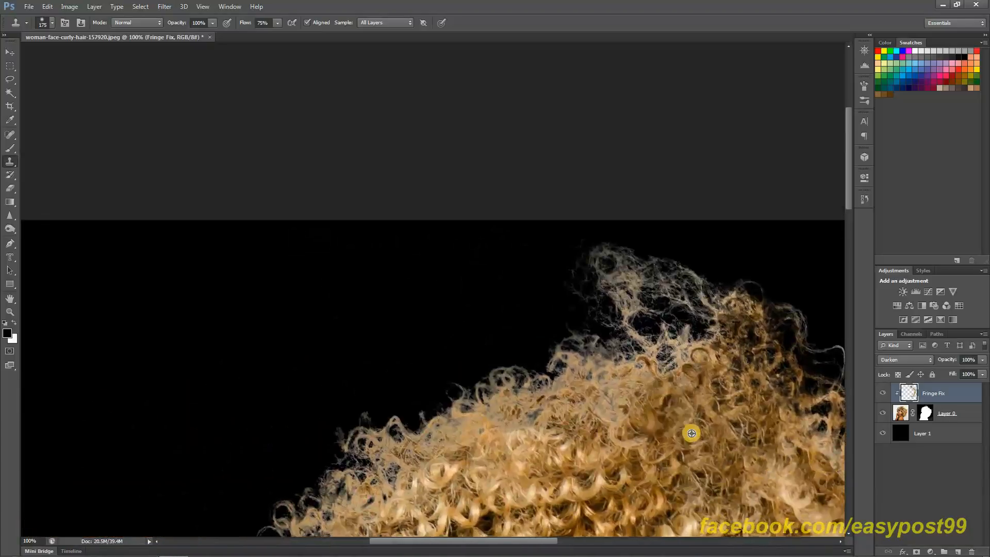
{"action": "mouse_move", "coordinate": [629, 391]}
{"action": "left_mouse_down"}
{"action": "mouse_move", "coordinate": [598, 364]}
{"action": "mouse_move", "coordinate": [661, 364]}
{"action": "mouse_move", "coordinate": [716, 401]}
{"action": "left_mouse_up"}
{"action": "left_click", "coordinate": [720, 435], "text": "alt"}
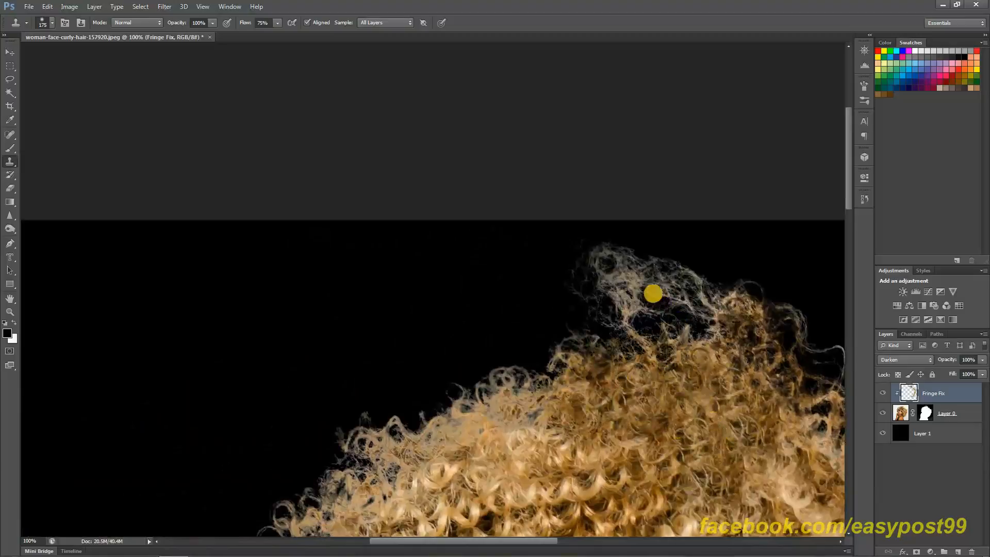
{"action": "mouse_move", "coordinate": [654, 293]}
{"action": "left_mouse_down"}
{"action": "mouse_move", "coordinate": [627, 285]}
{"action": "mouse_move", "coordinate": [708, 294]}
{"action": "mouse_move", "coordinate": [713, 333]}
{"action": "mouse_move", "coordinate": [612, 477]}
{"action": "mouse_move", "coordinate": [755, 278]}
{"action": "mouse_move", "coordinate": [722, 250]}
{"action": "left_mouse_up"}
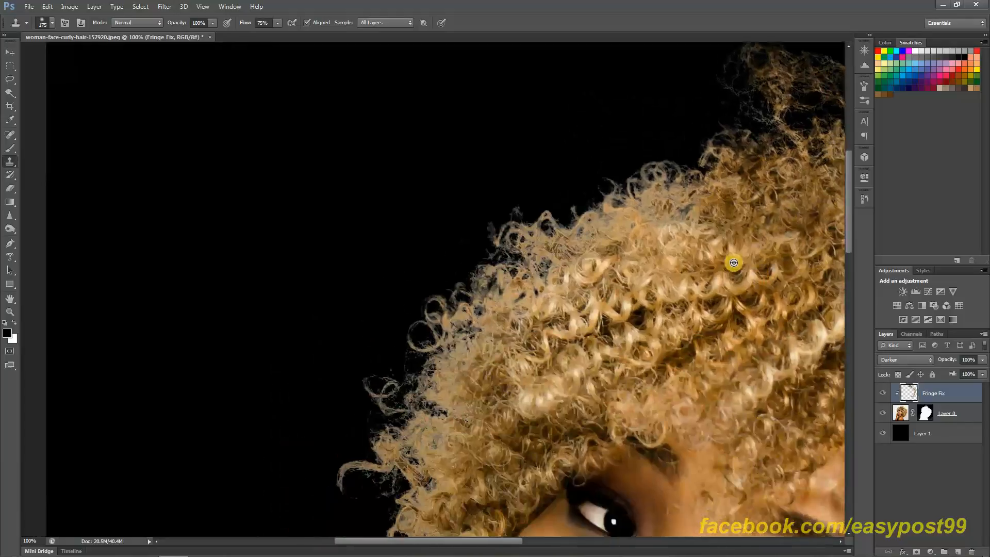
- Clone sampled curls over the pale fringe along the upper-left hair edge
{"action": "mouse_move", "coordinate": [665, 214]}
{"action": "left_mouse_down"}
{"action": "mouse_move", "coordinate": [632, 229]}
{"action": "mouse_move", "coordinate": [624, 222]}
{"action": "mouse_move", "coordinate": [676, 207]}
{"action": "mouse_move", "coordinate": [596, 224]}
{"action": "mouse_move", "coordinate": [570, 264]}
{"action": "mouse_move", "coordinate": [533, 245]}
{"action": "mouse_move", "coordinate": [520, 255]}
{"action": "mouse_move", "coordinate": [588, 282]}
{"action": "mouse_move", "coordinate": [652, 379]}
{"action": "left_mouse_up"}
{"action": "left_click_drag", "start_coordinate": [697, 256], "coordinate": [758, 88]}
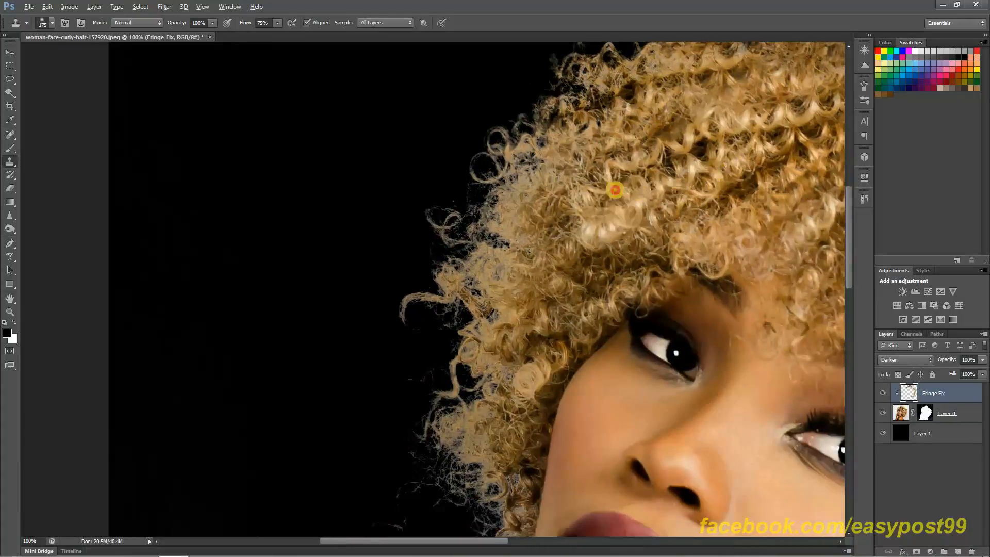
{"action": "mouse_move", "coordinate": [521, 190]}
{"action": "left_mouse_down"}
{"action": "mouse_move", "coordinate": [491, 221]}
{"action": "mouse_move", "coordinate": [495, 257]}
{"action": "mouse_move", "coordinate": [567, 191]}
{"action": "mouse_move", "coordinate": [531, 261]}
{"action": "mouse_move", "coordinate": [480, 268]}
{"action": "mouse_move", "coordinate": [469, 294]}
{"action": "mouse_move", "coordinate": [519, 283]}
{"action": "left_mouse_up"}
- Reduce the Clone Stamp to 100 px and clone sampled hair over the fringe on the left edge beside the cheek
{"action": "key", "text": "ctrl+minus"}
{"action": "key", "text": "ctrl+minus"}
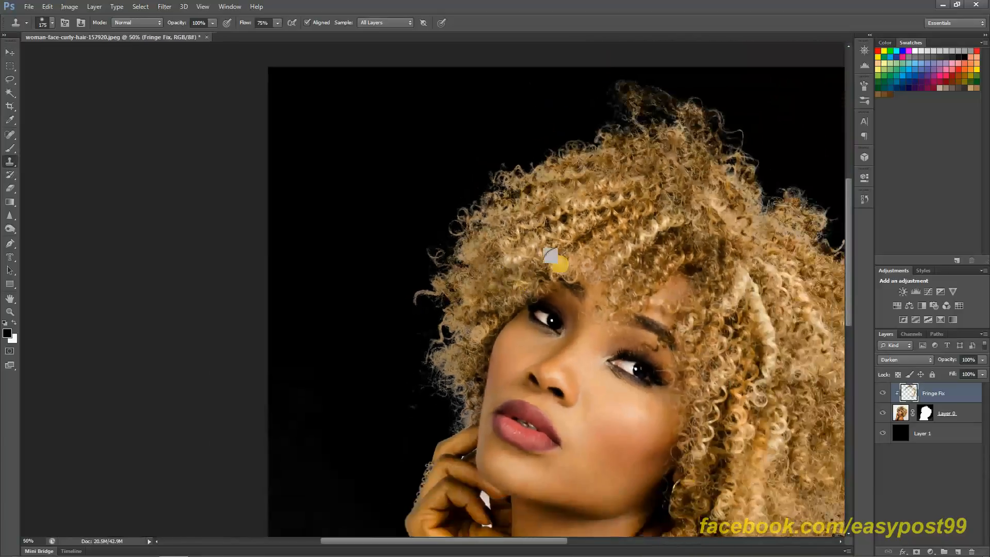
{"action": "left_click", "coordinate": [503, 271], "text": "alt"}
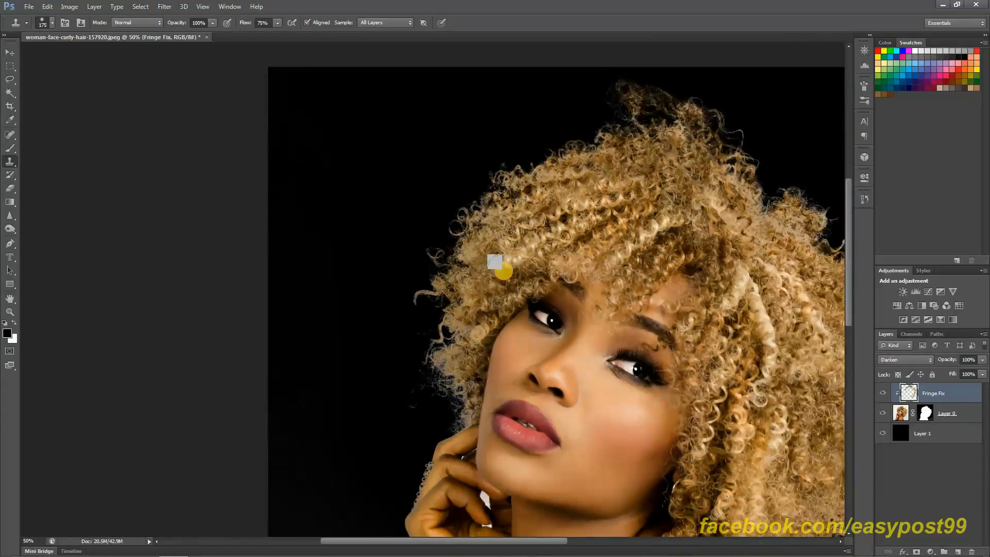
{"action": "key", "text": "bracketleft"}
{"action": "key", "text": "bracketleft"}
{"action": "key", "text": "bracketleft"}
{"action": "left_click", "coordinate": [457, 350]}
{"action": "left_click", "coordinate": [446, 354]}
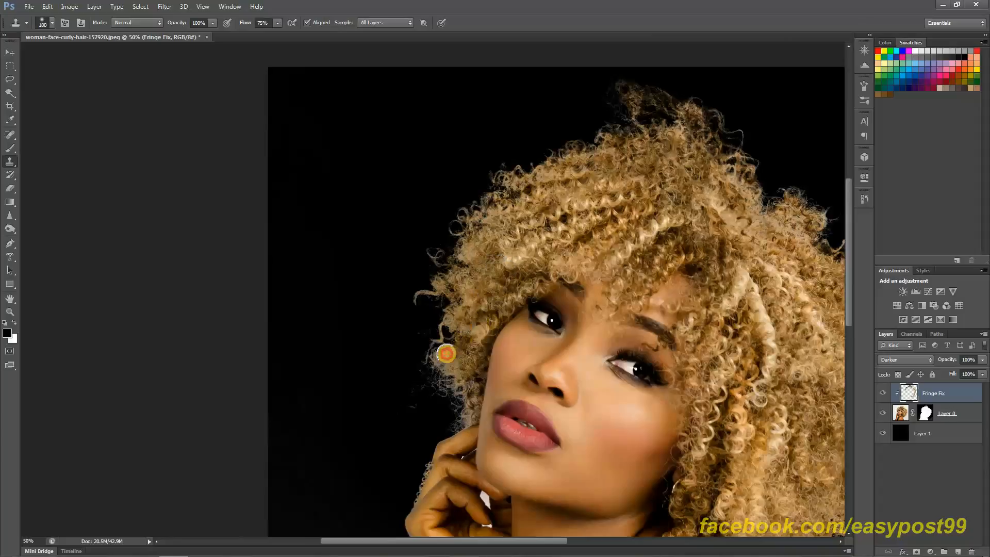
{"action": "left_click", "coordinate": [475, 332]}
{"action": "left_click", "coordinate": [442, 359]}
{"action": "left_click", "coordinate": [442, 364]}
{"action": "left_click", "coordinate": [452, 377]}
{"action": "left_click", "coordinate": [453, 396]}
{"action": "left_click", "coordinate": [456, 410]}
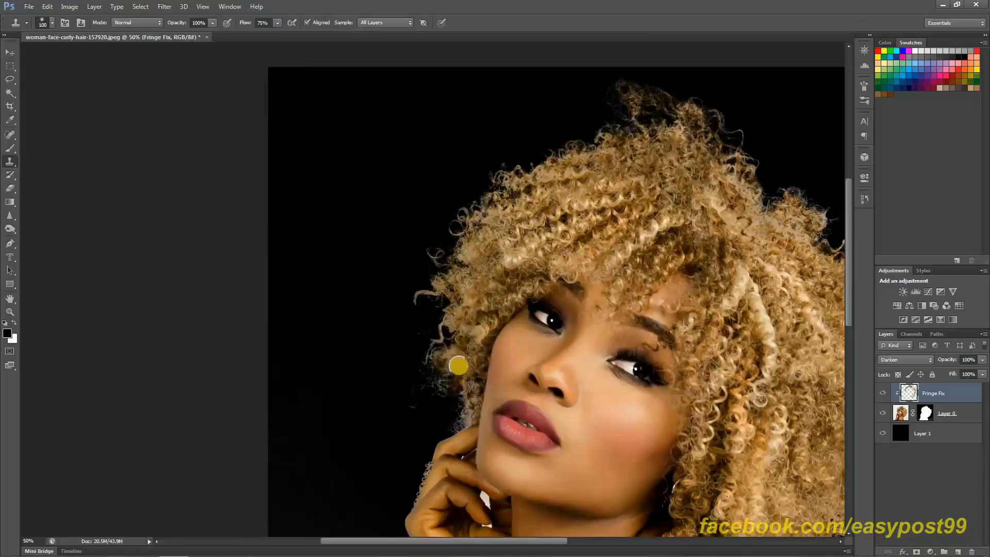
{"action": "left_click", "coordinate": [469, 347]}
{"action": "left_click", "coordinate": [464, 386]}
{"action": "left_click", "coordinate": [463, 409]}
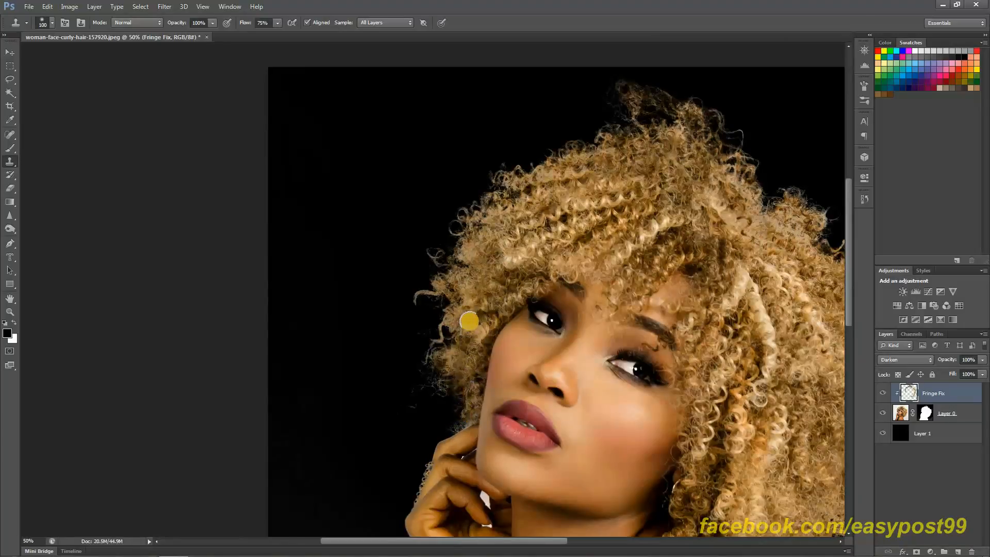
- Clone sampled hair over the remaining fringe and stray curls along the lower-left hair edge above the hand
{"action": "left_click", "coordinate": [433, 369]}
{"action": "left_click", "coordinate": [420, 392]}
{"action": "left_click", "coordinate": [439, 379]}
{"action": "left_click", "coordinate": [433, 358]}
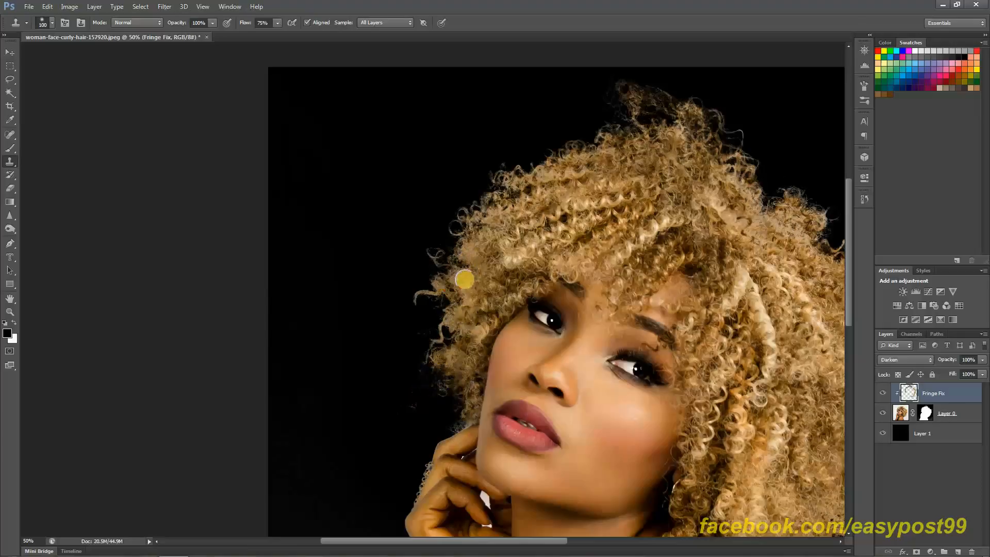
- Reduce the Fringe Fix layer's opacity to 83% while checking the whole portrait
{"action": "key", "text": "ctrl+minus"}
{"action": "key", "text": "ctrl+minus"}
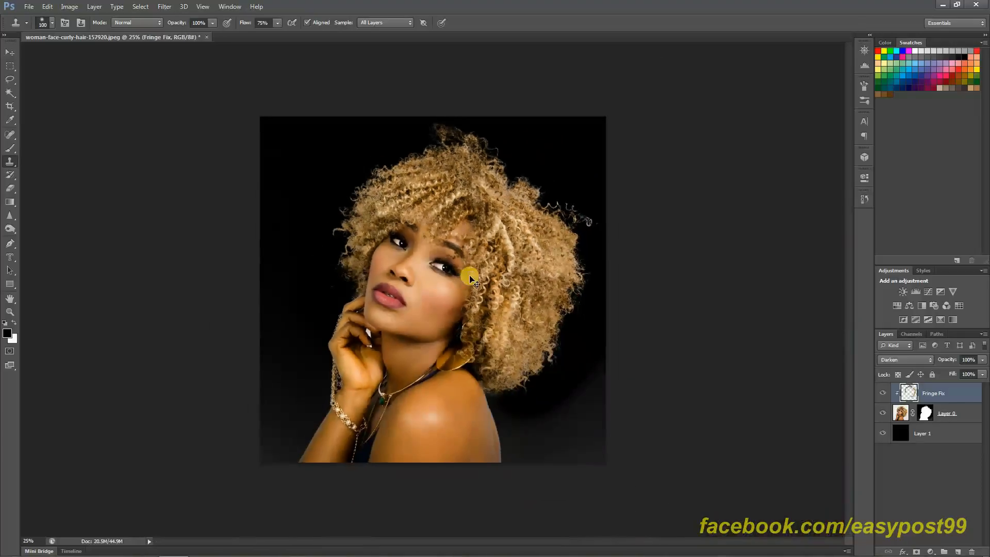
{"action": "key", "text": "ctrl+plus"}
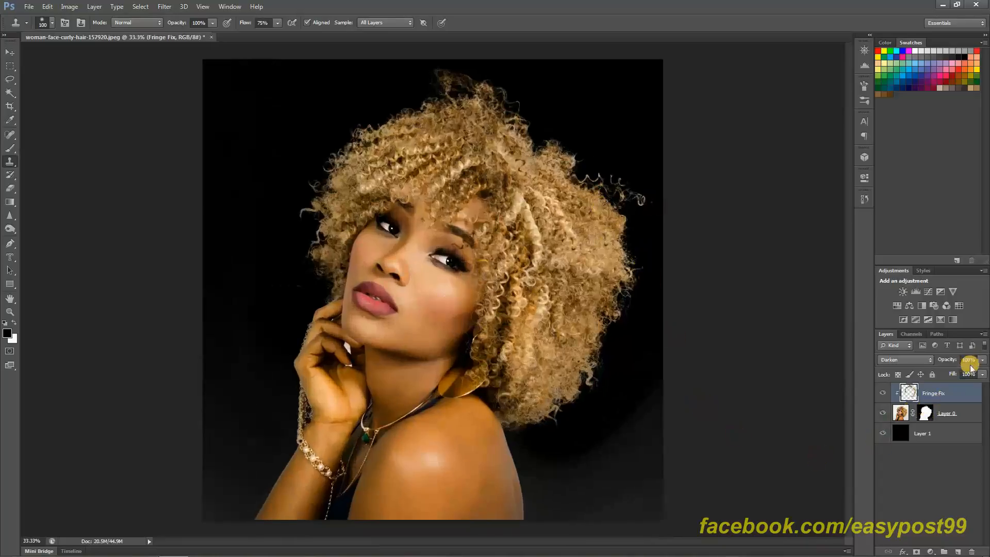
{"action": "left_click", "coordinate": [982, 359]}
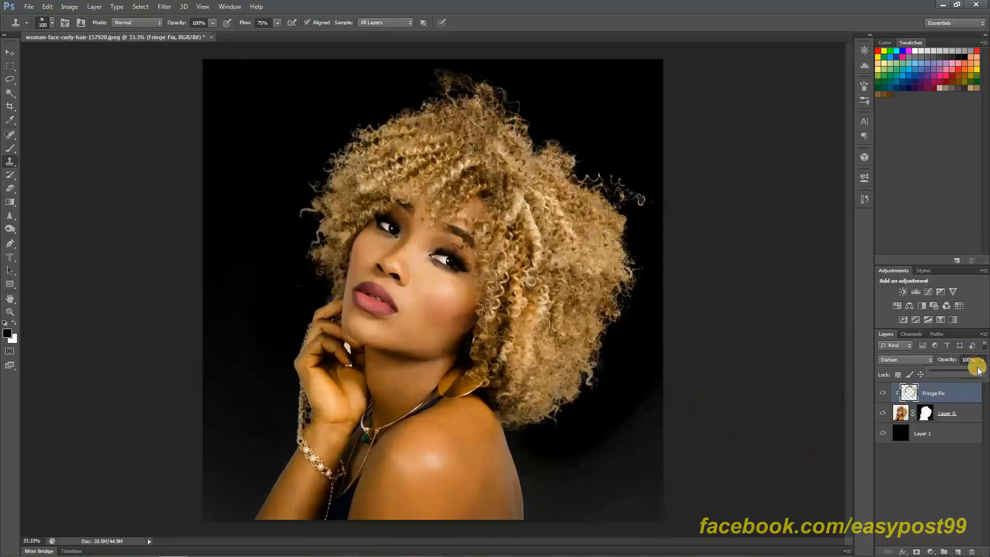
{"action": "left_click_drag", "start_coordinate": [980, 373], "coordinate": [974, 374]}
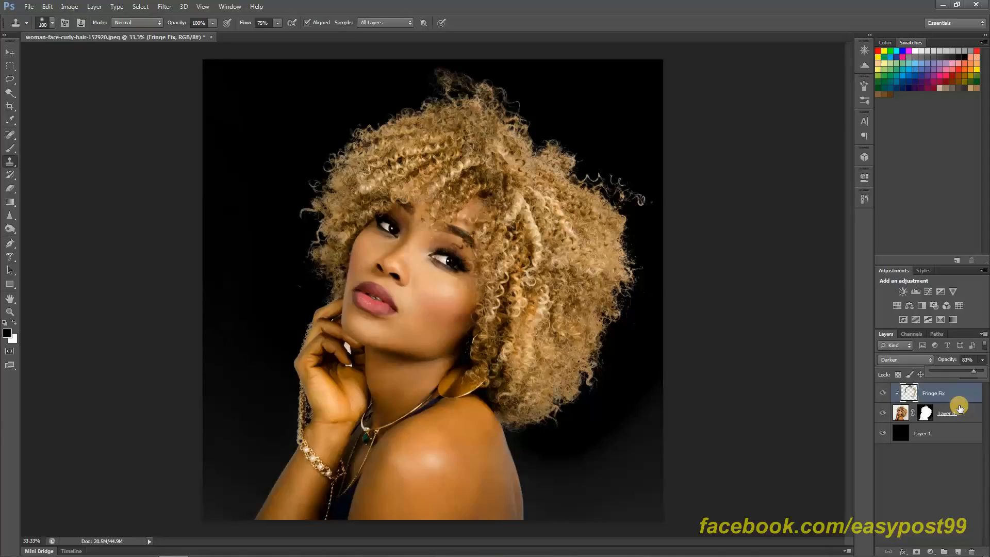
- Merge the Fringe Fix layer into Layer 0, keeping its mask, and hide the black Layer 1
{"action": "key", "text": "Delete"}
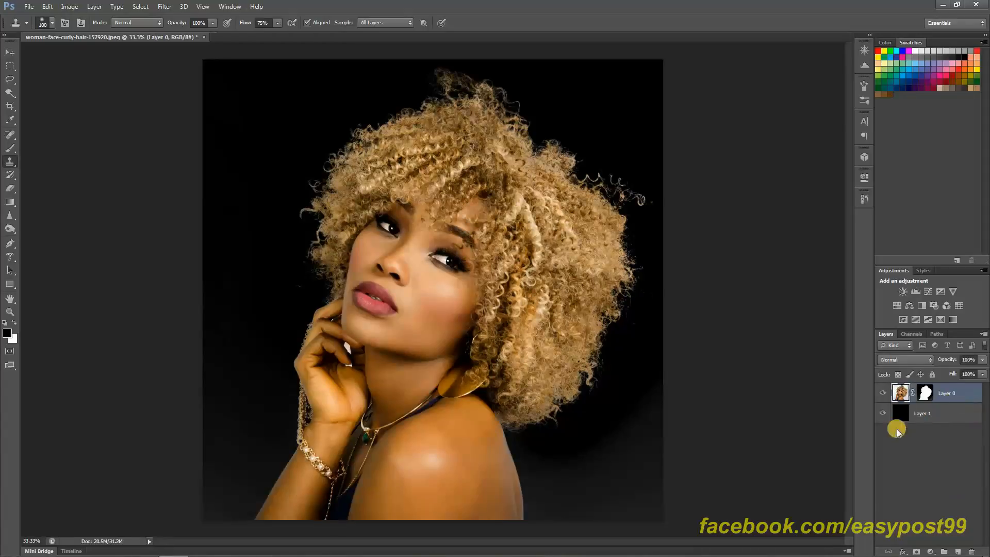
{"action": "left_click", "coordinate": [881, 414]}
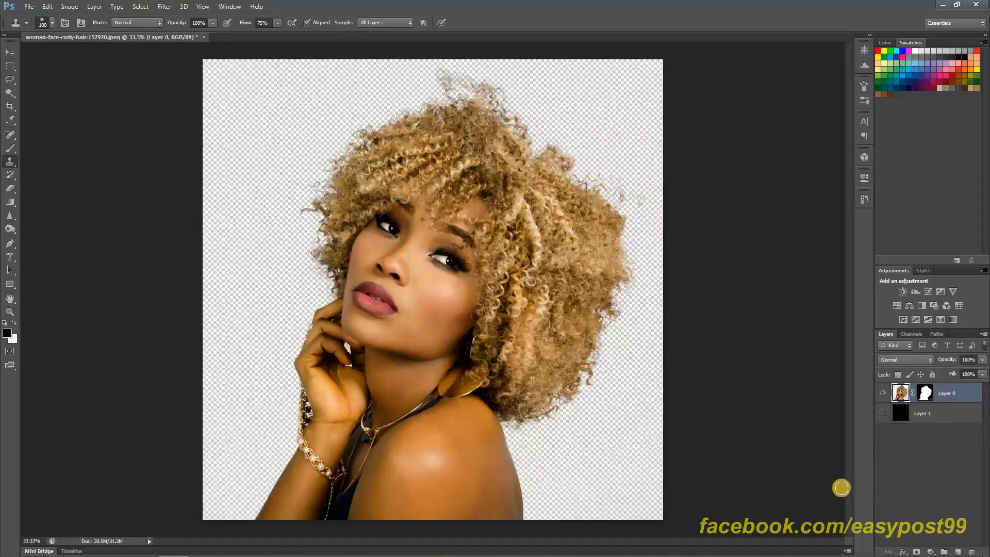